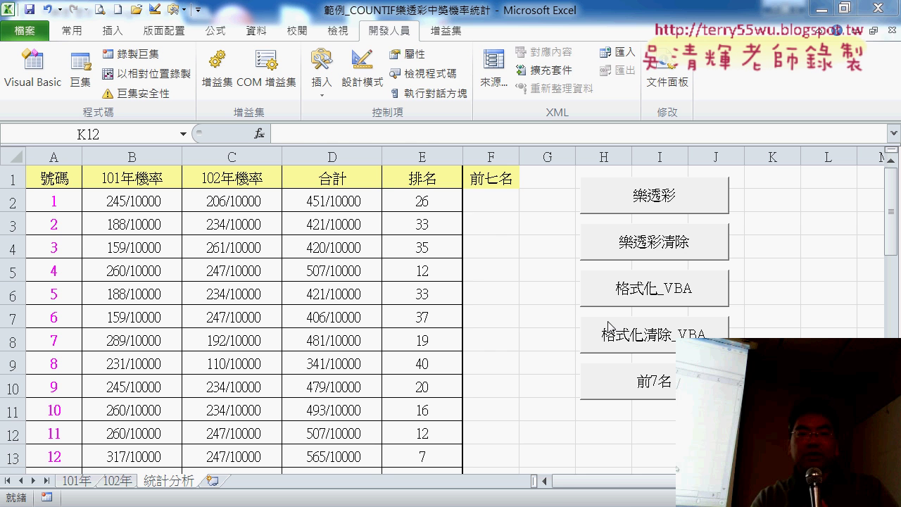
- Inspect the RANK.EQ rank formulas in the 排名 column from E2 down to E13
left_click_drag(423, 201, 431, 296)
left_click(431, 458)
scroll(415, 451, "down", 2)
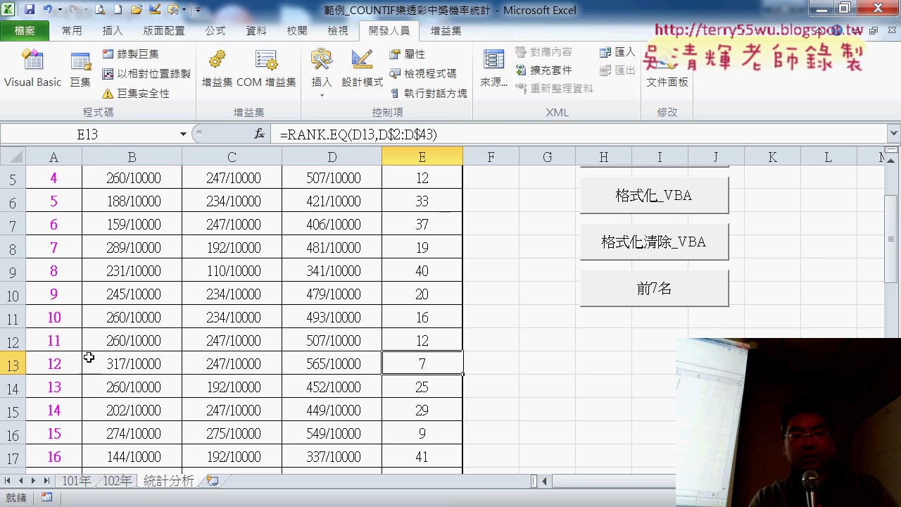
left_click(41, 367)
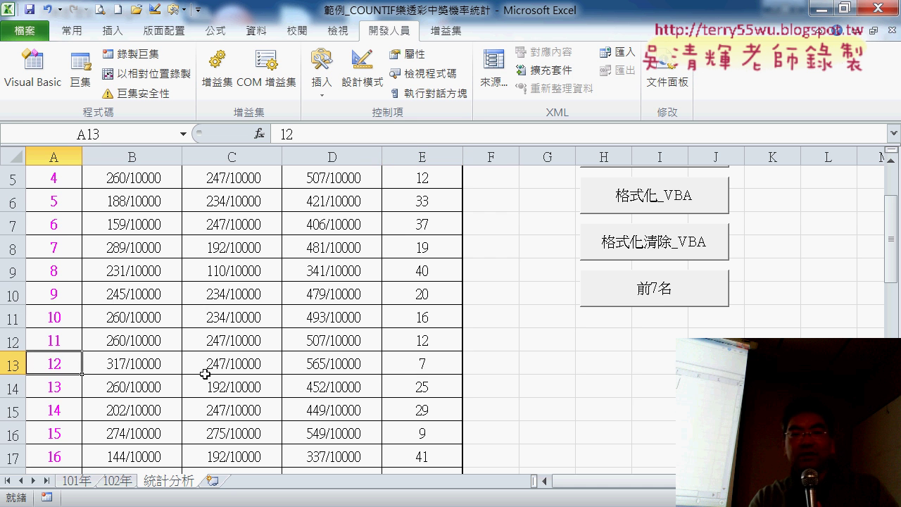
scroll(425, 268, "up", 2)
left_click(430, 199)
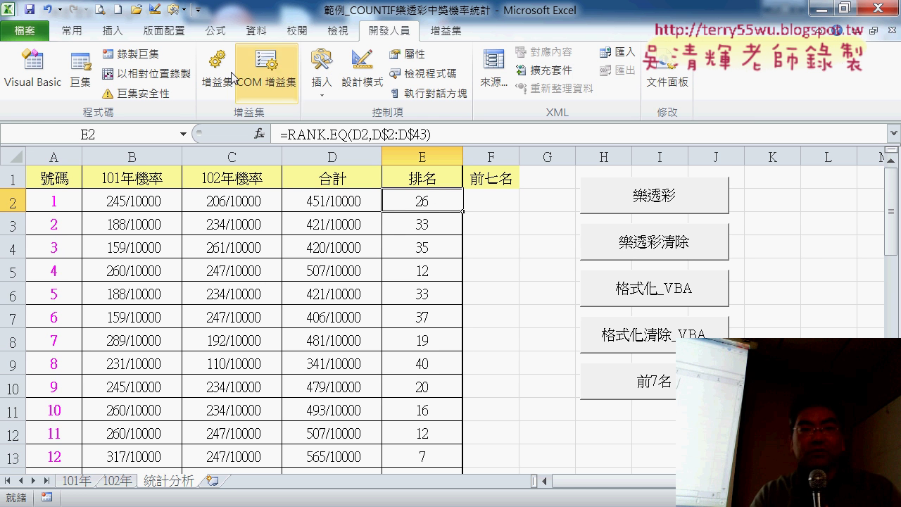
left_click(79, 33)
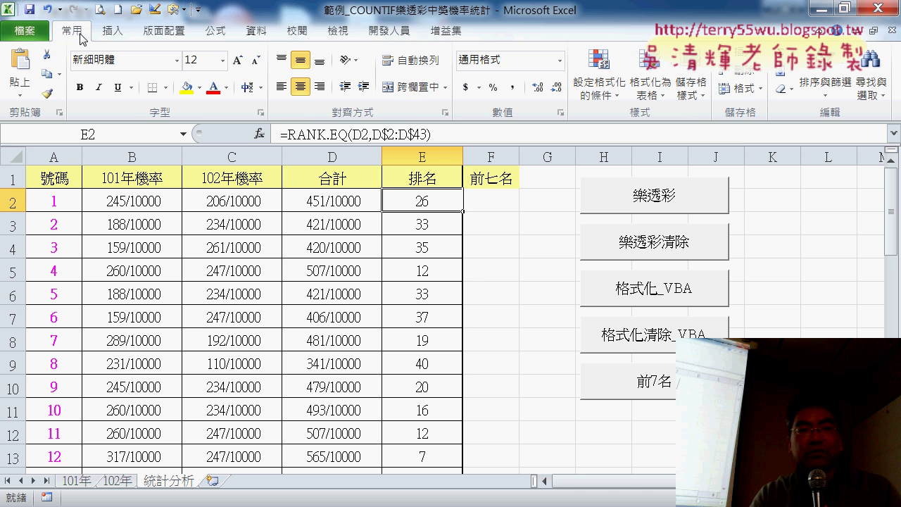
left_click(598, 88)
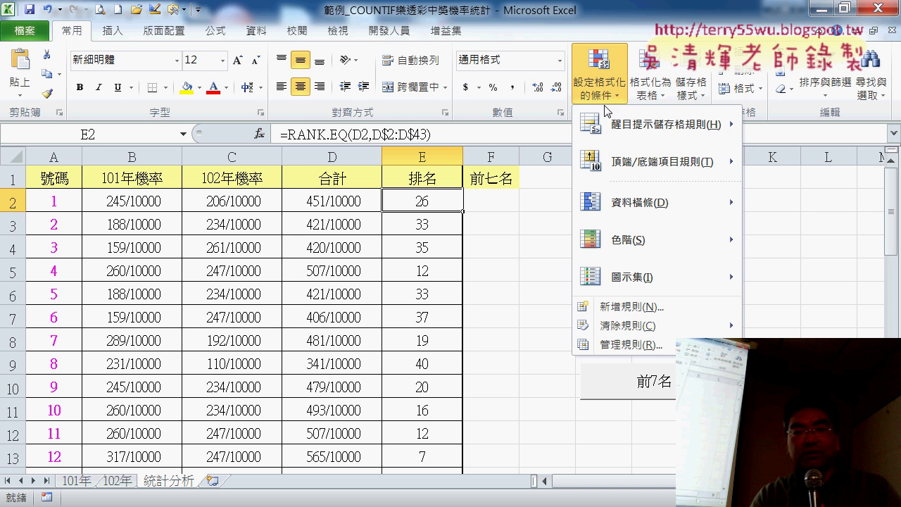
left_click(642, 311)
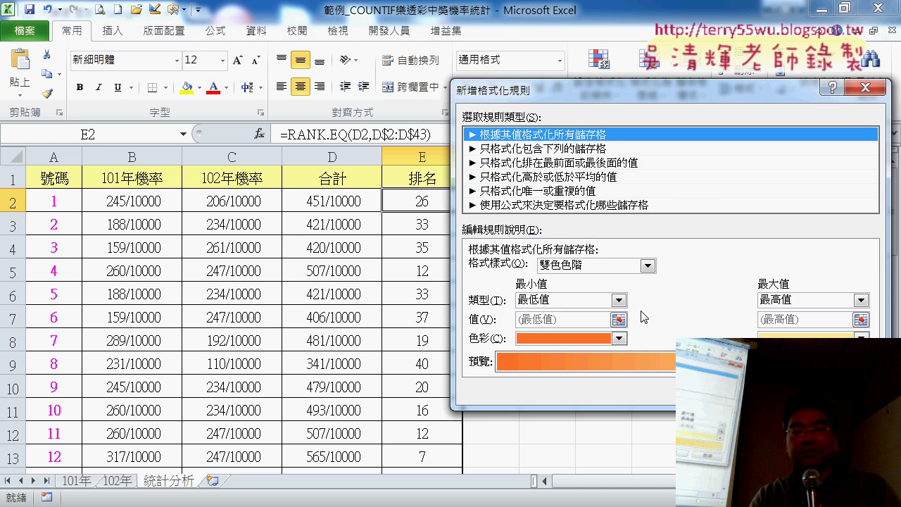
left_click(528, 152)
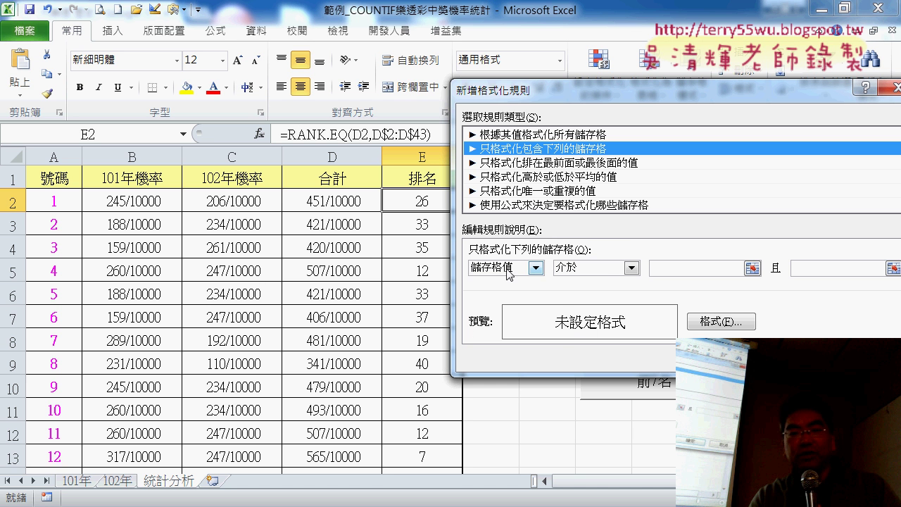
left_click(599, 269)
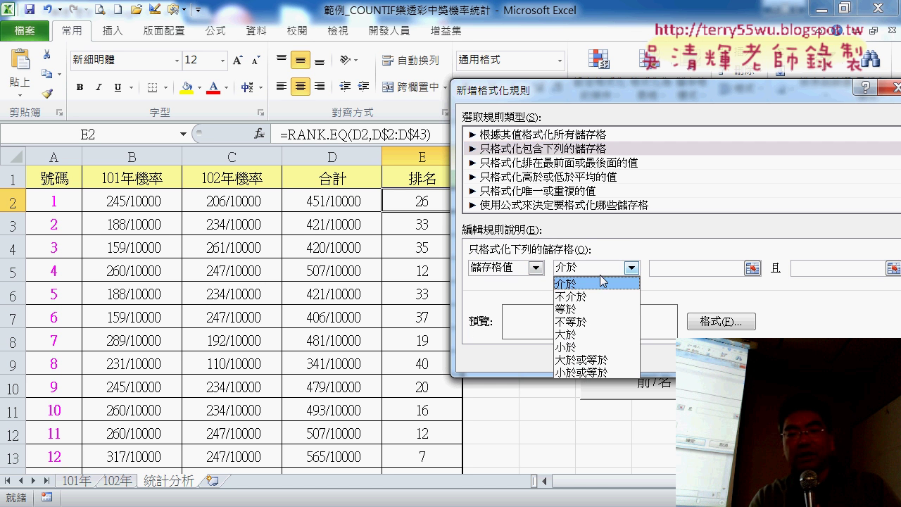
left_click(604, 371)
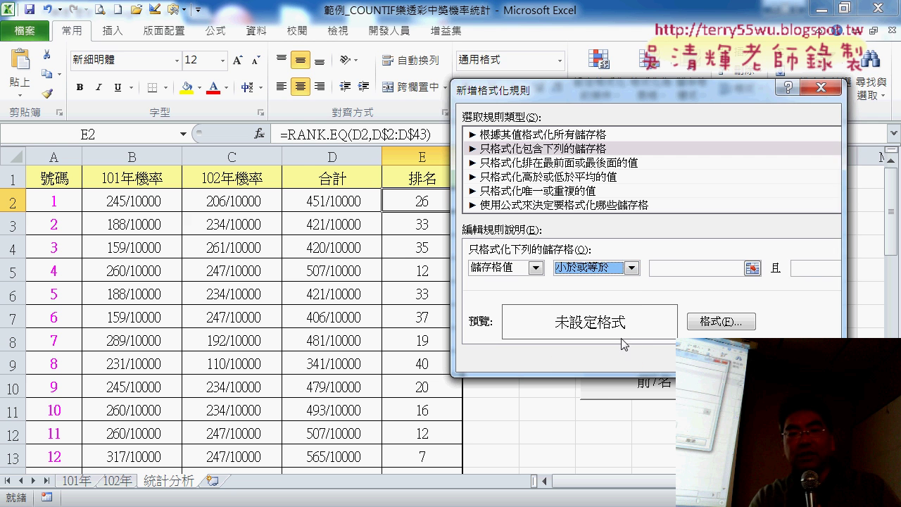
left_click(666, 270)
type("<")
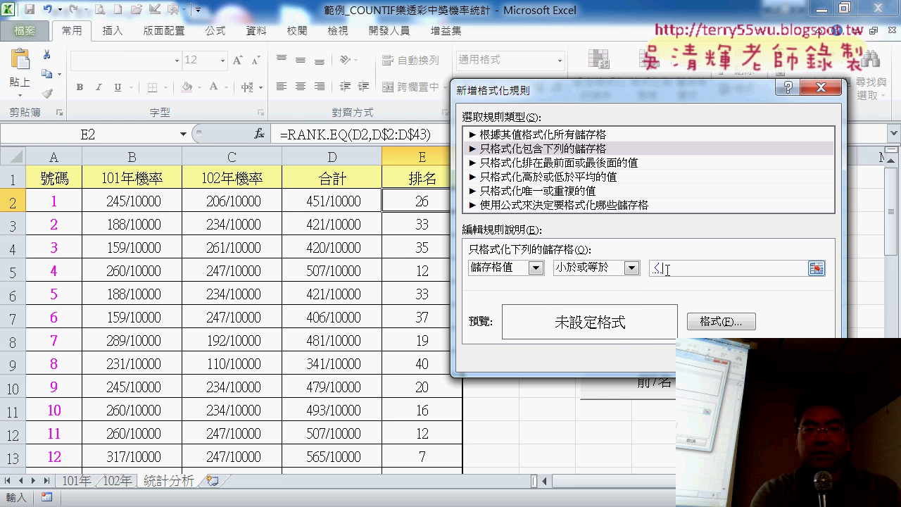
type("7")
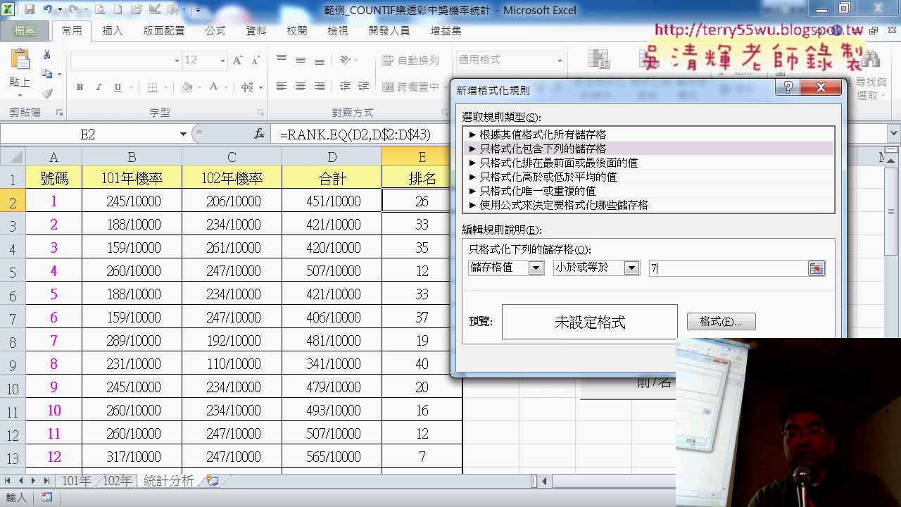
key("Escape")
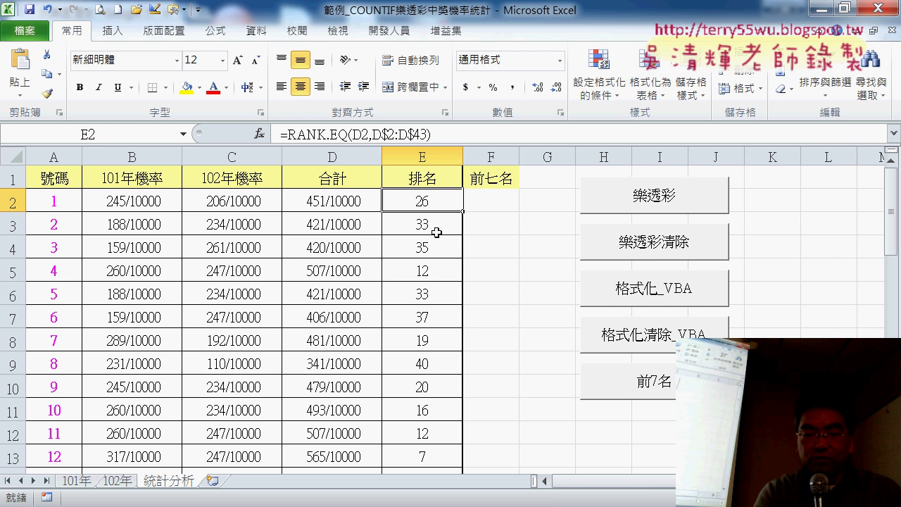
- Select ranks E2:E43 and start a new rule for cell values less than or equal to 7
key("ctrl+shift+Down")
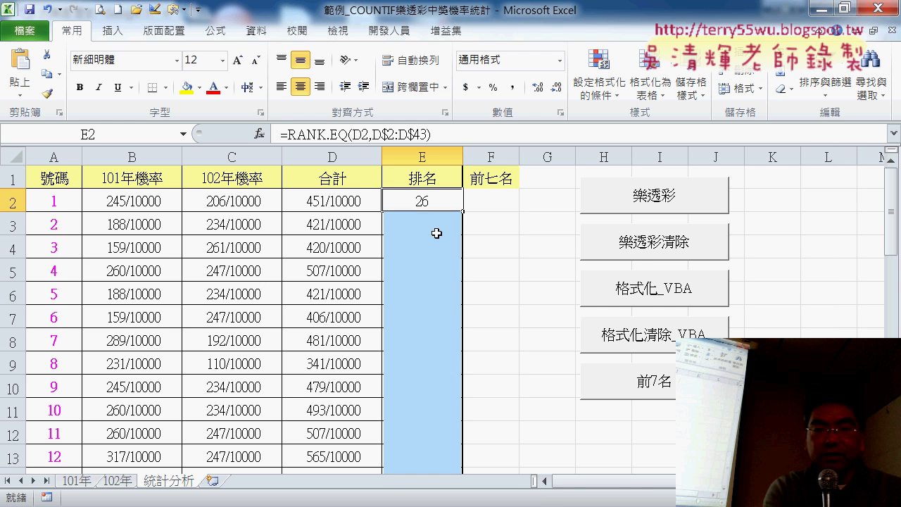
left_click(599, 88)
left_click(632, 307)
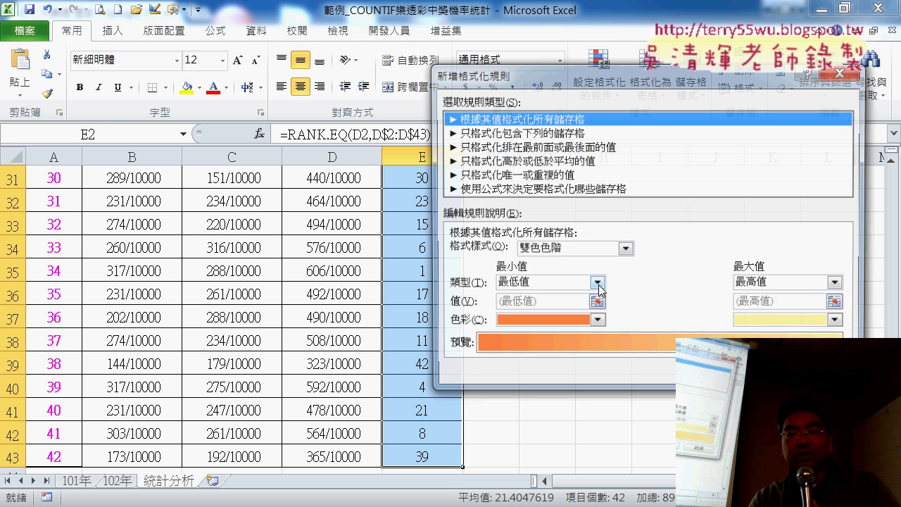
left_click(521, 132)
left_click(563, 252)
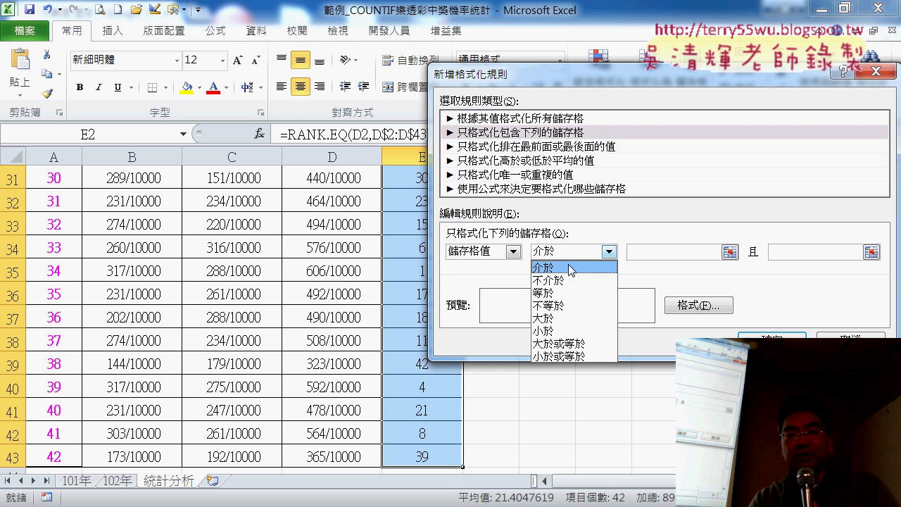
left_click(563, 358)
left_click(649, 248)
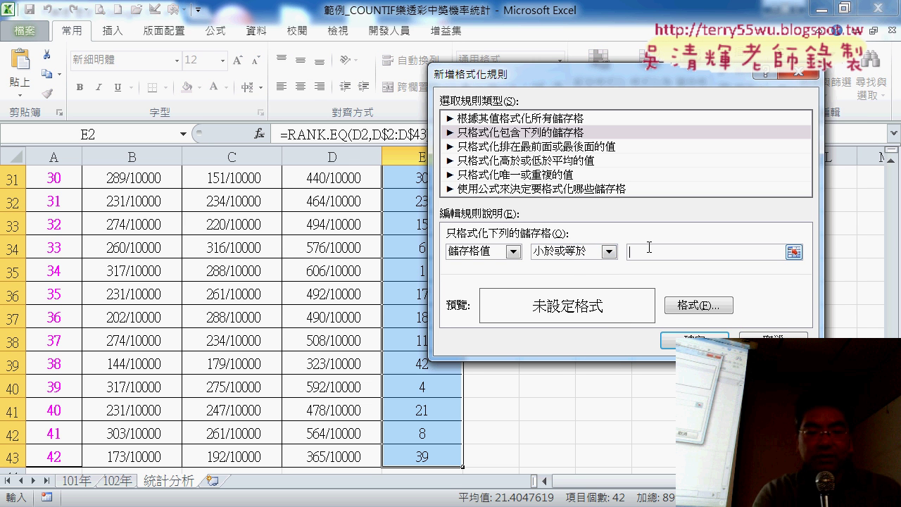
type("7")
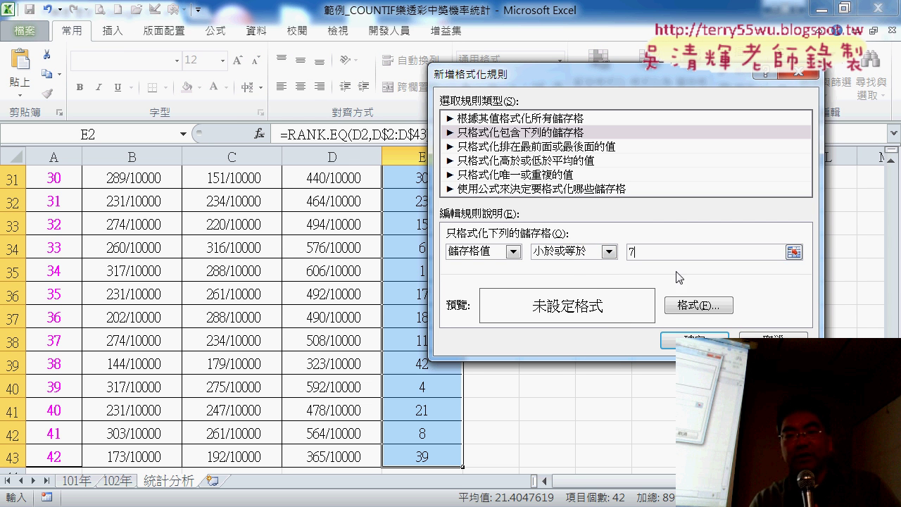
- Give the ≤ 7 rule a yellow fill, apply it, and review the highlighted ranks
left_click(700, 306)
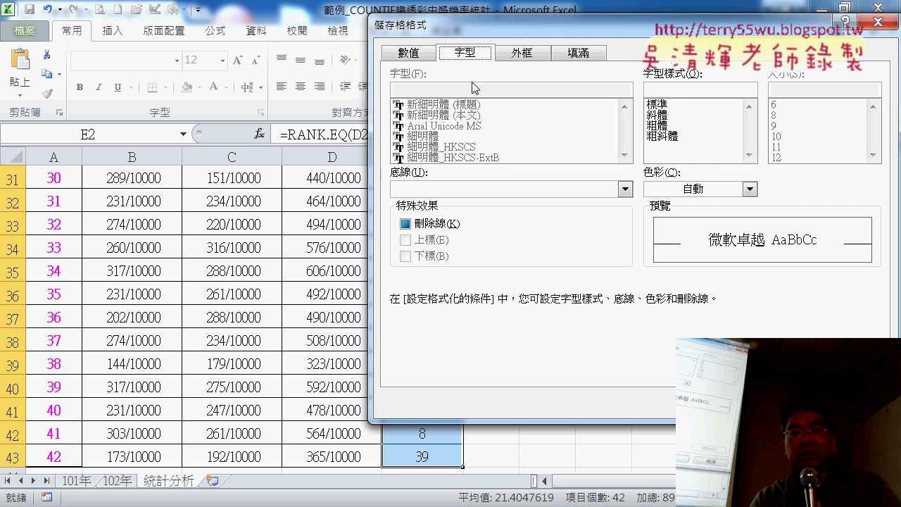
left_click(590, 54)
left_click(453, 215)
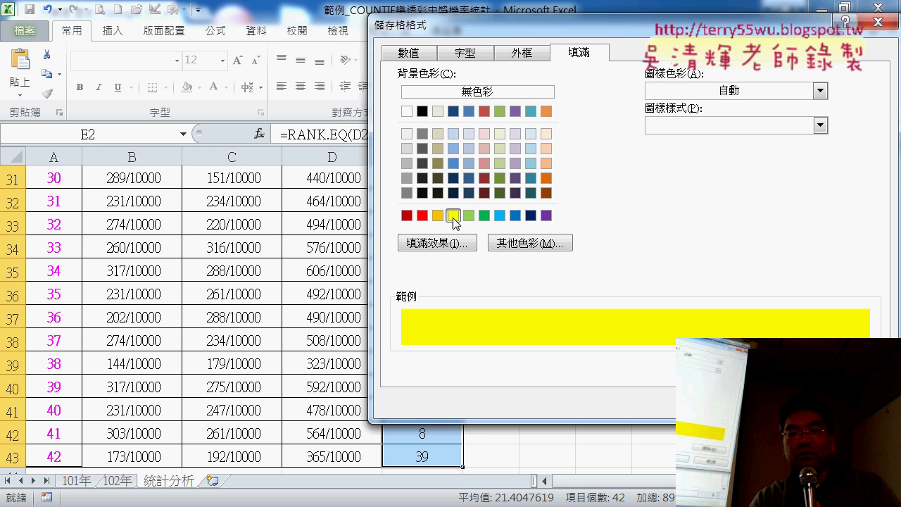
key("Return")
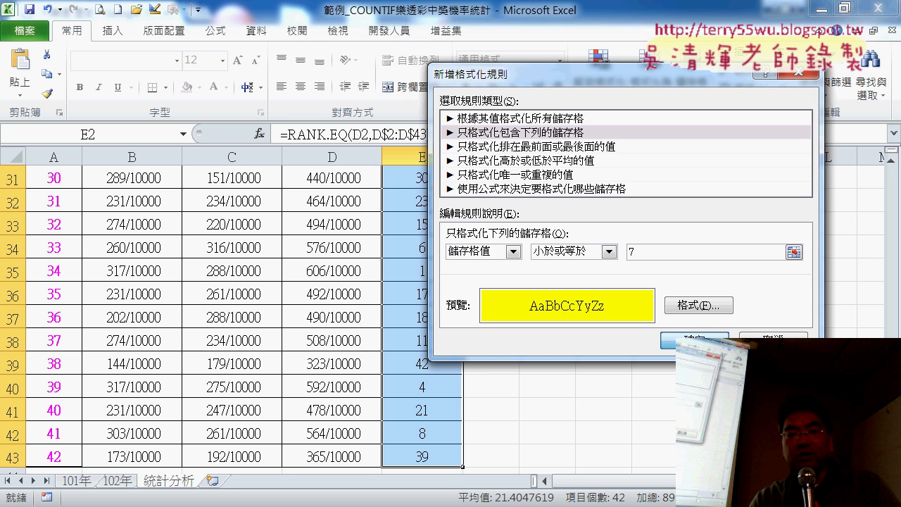
key("Return")
scroll(571, 295, "up", 3)
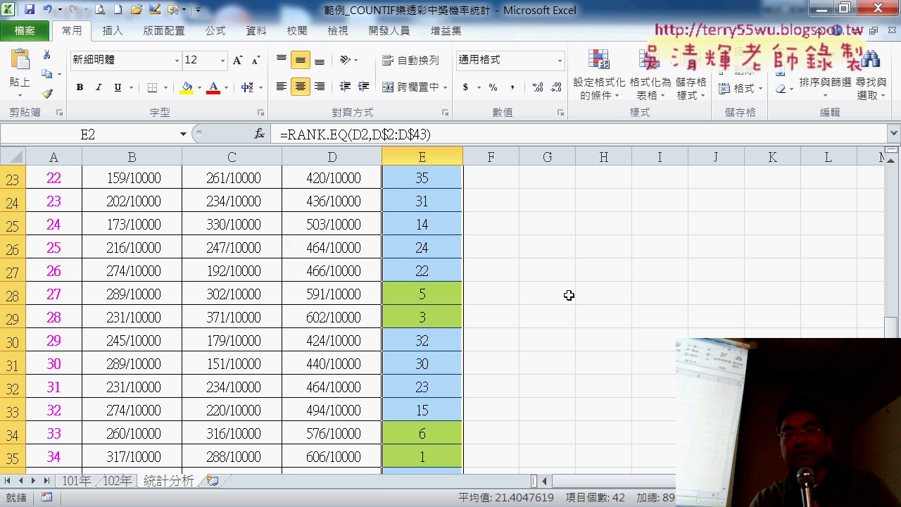
scroll(462, 221, "up", 2)
scroll(461, 219, "up", 2)
scroll(443, 204, "up", 3)
scroll(441, 201, "up", 1)
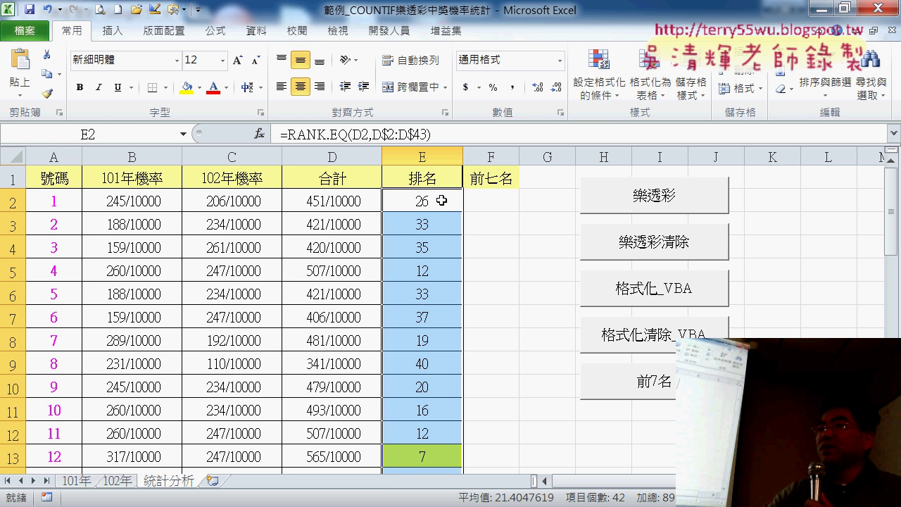
scroll(552, 371, "down", 3)
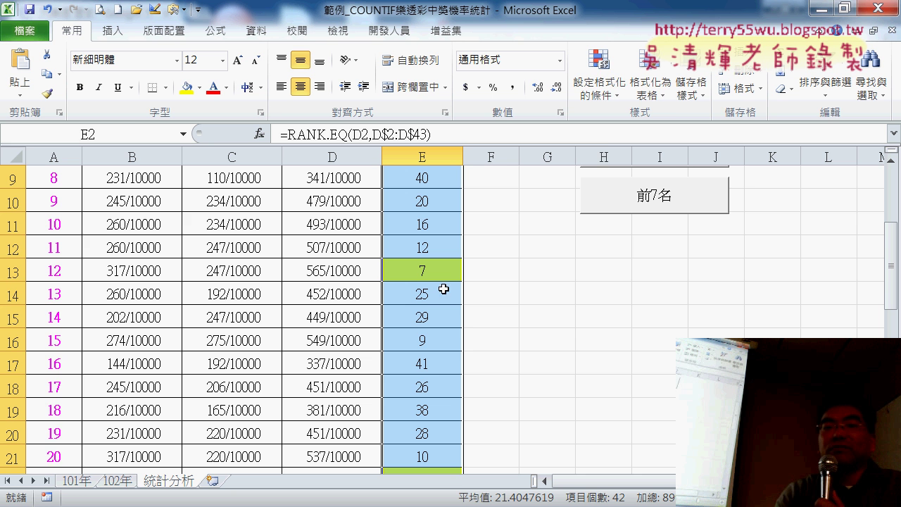
left_click(616, 96)
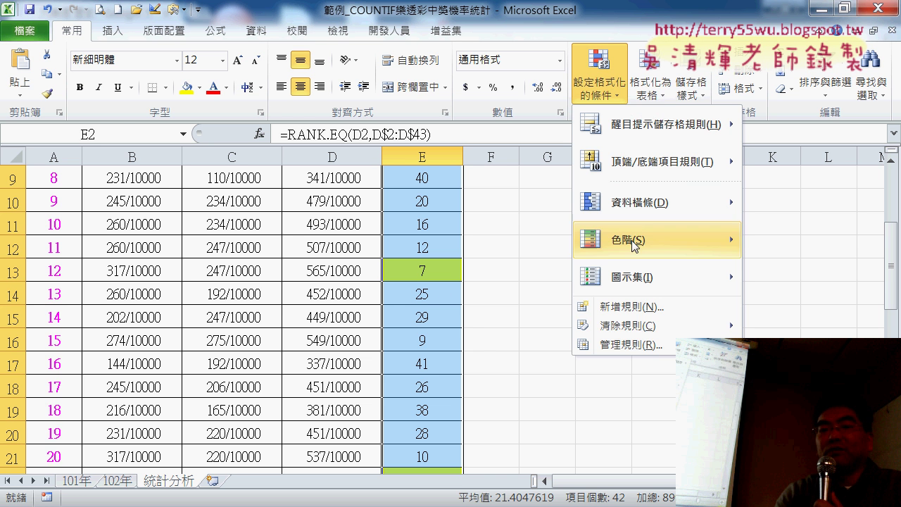
- Delete the 'Cell Value <= 7' rule in the Rules Manager and apply the change
mouse_move(634, 328)
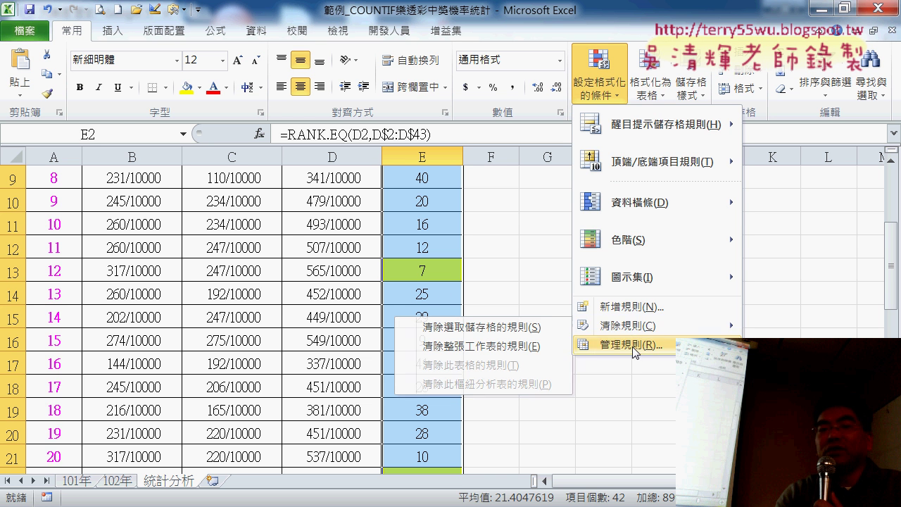
left_click(632, 345)
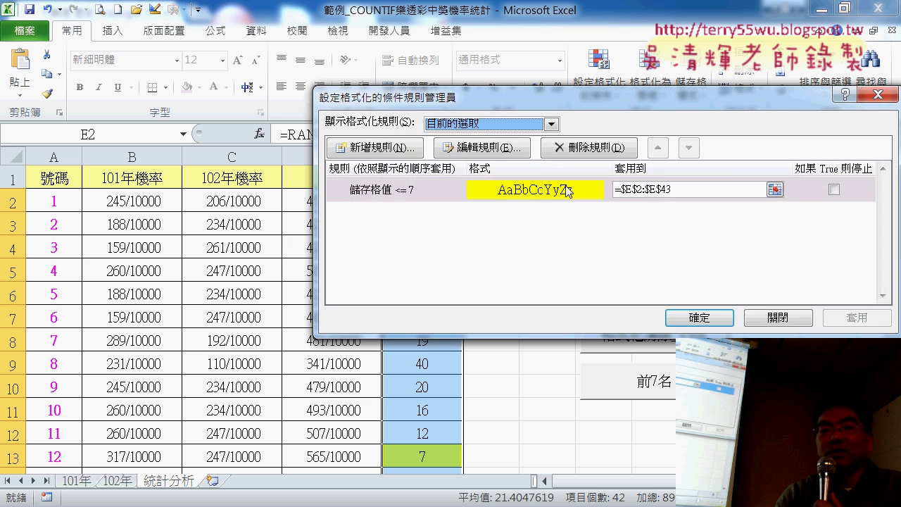
left_click(567, 191)
left_click(589, 147)
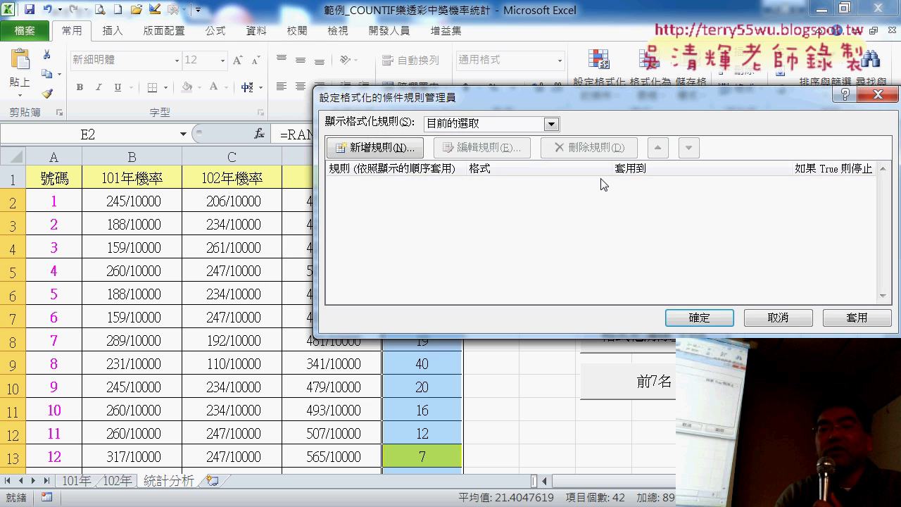
left_click(863, 328)
left_click(706, 322)
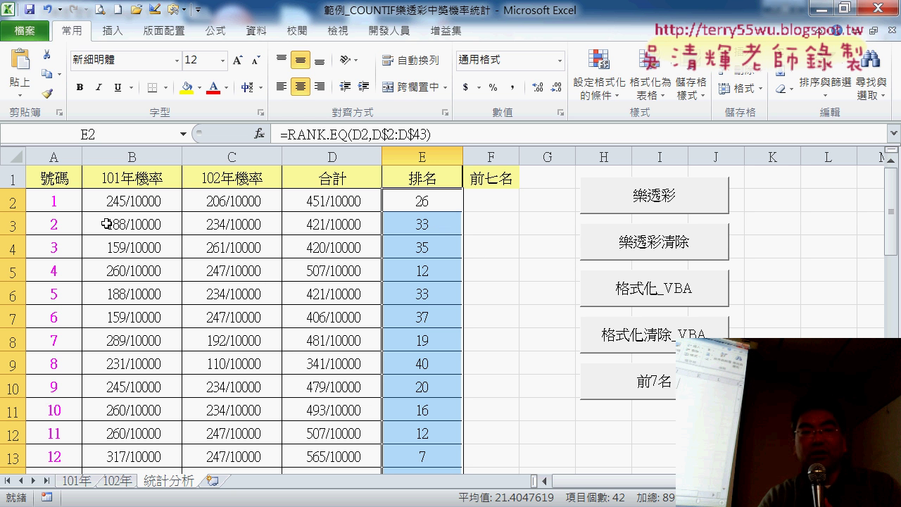
- Select numbers A2:A43 and start a new rule that uses a formula to decide formatting
left_click(48, 204)
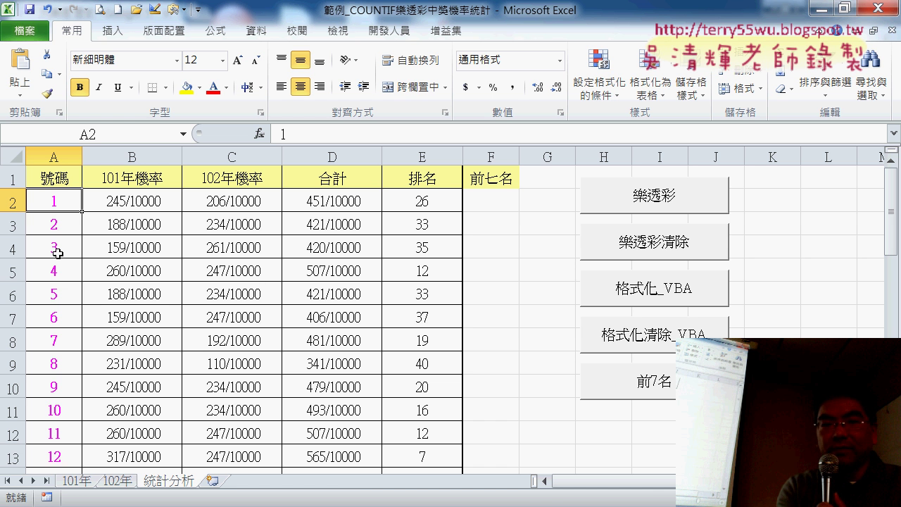
key("ctrl+shift+Down")
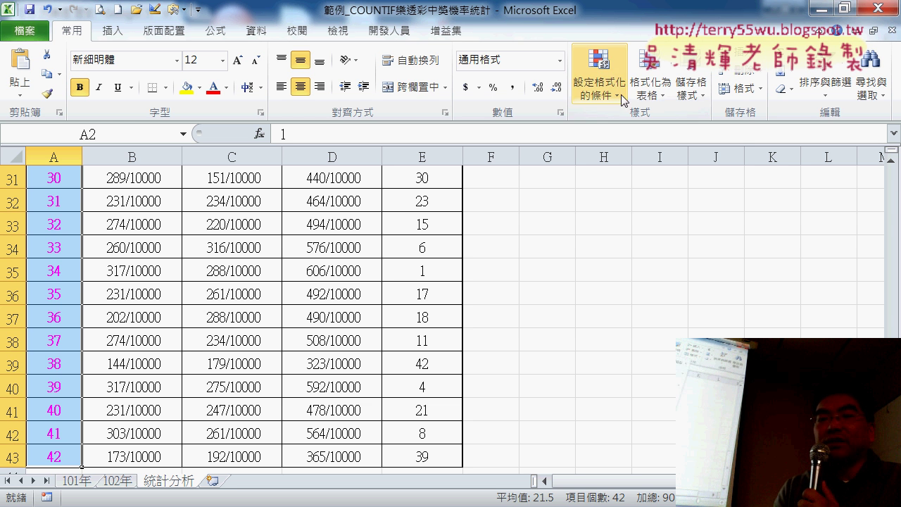
left_click(599, 80)
left_click(633, 309)
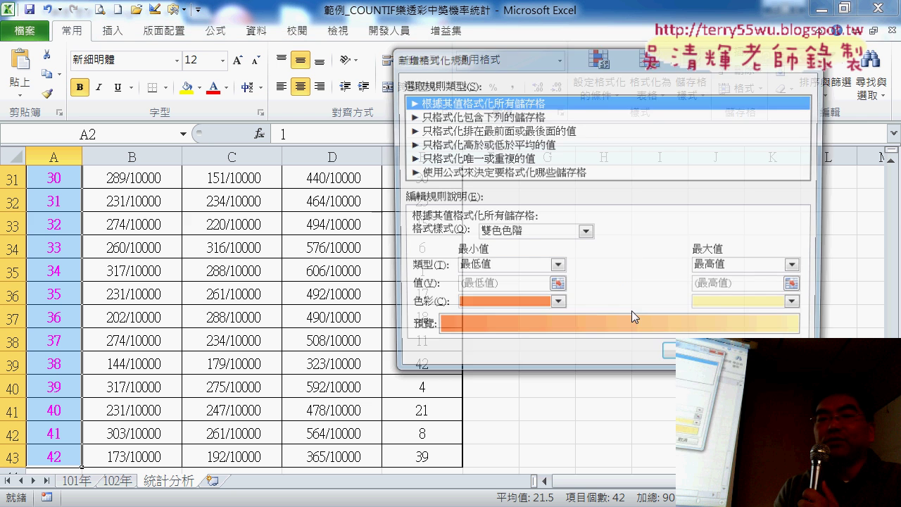
left_click(532, 117)
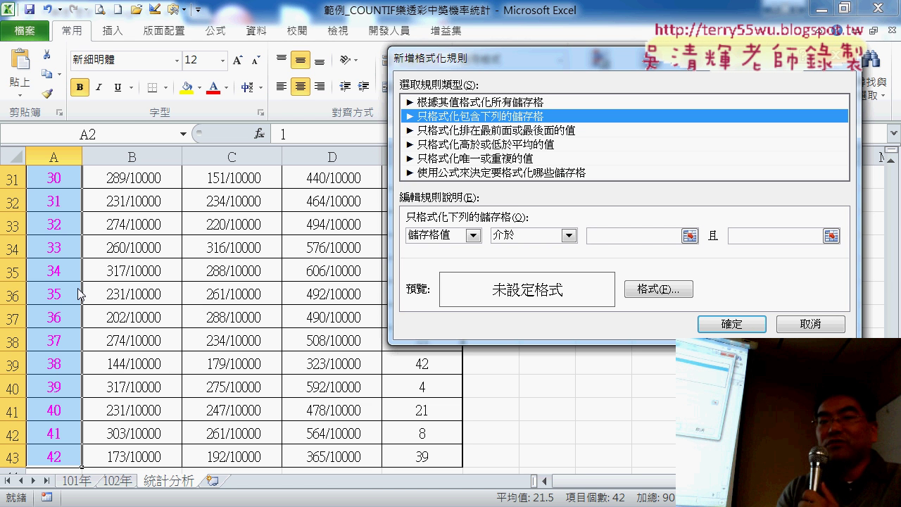
left_click(535, 174)
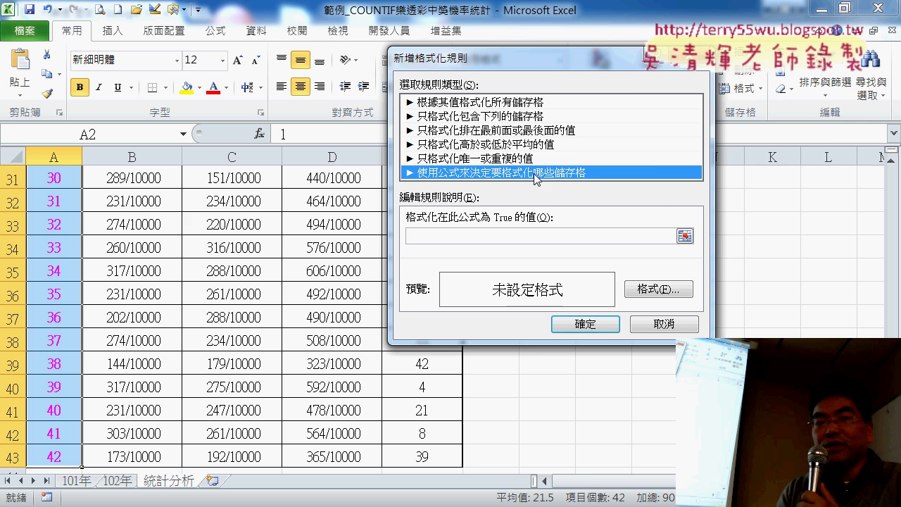
- Move the rule dialog aside and begin the rule's formula with =E2
left_click_drag(546, 68, 683, 57)
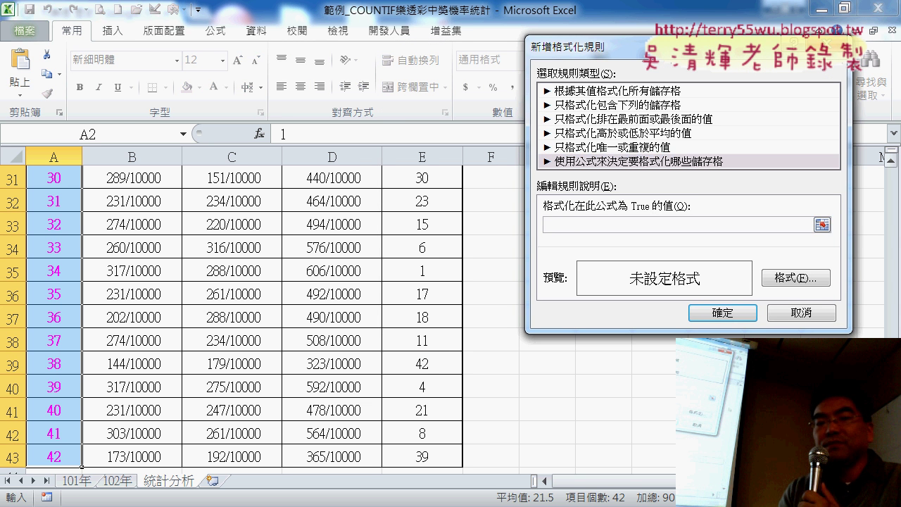
left_click_drag(891, 373, 875, 177)
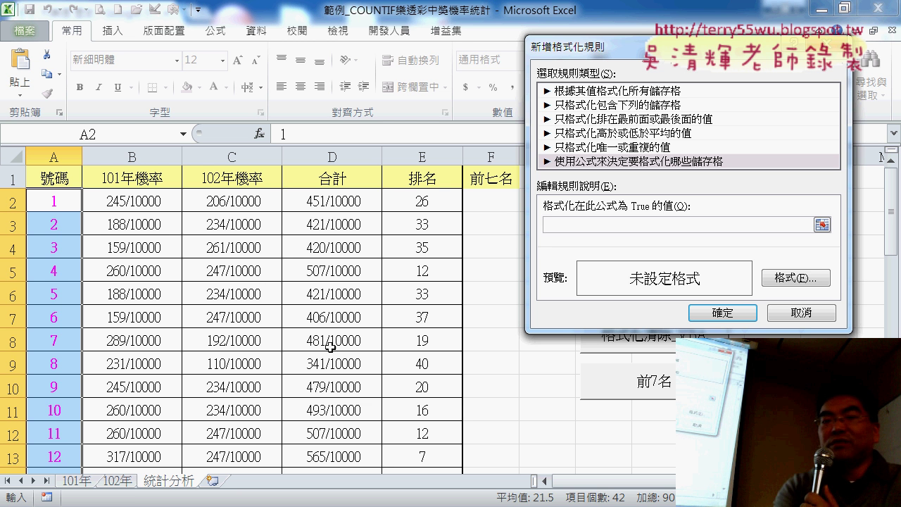
type("=E")
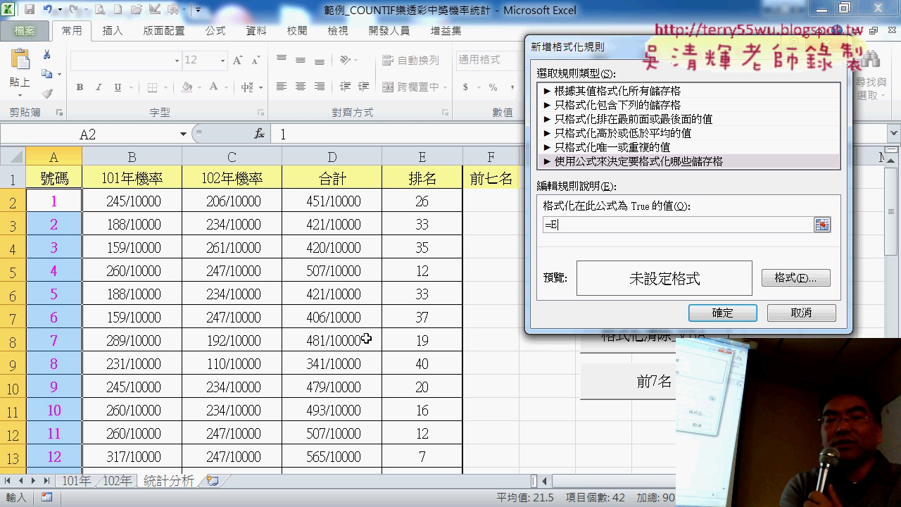
type("2<=7")
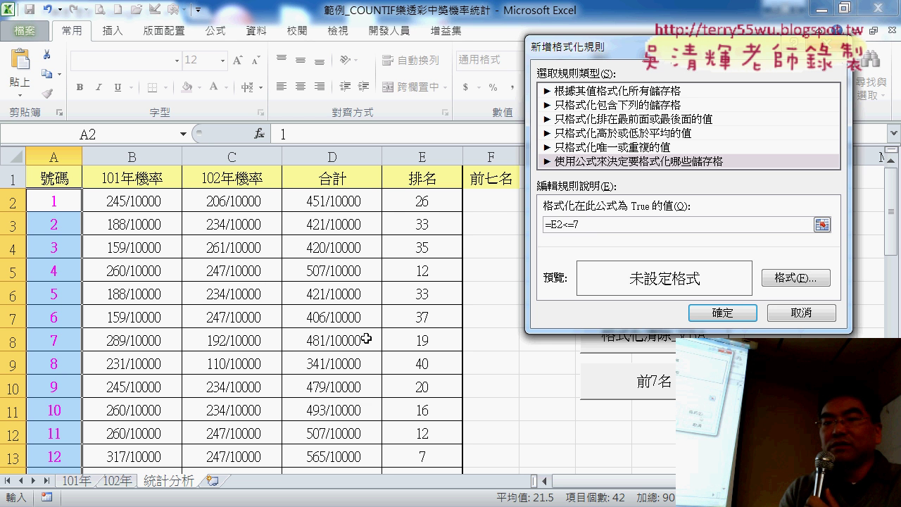
- Give the =E2<=7 formula rule a yellow fill format
left_click(808, 279)
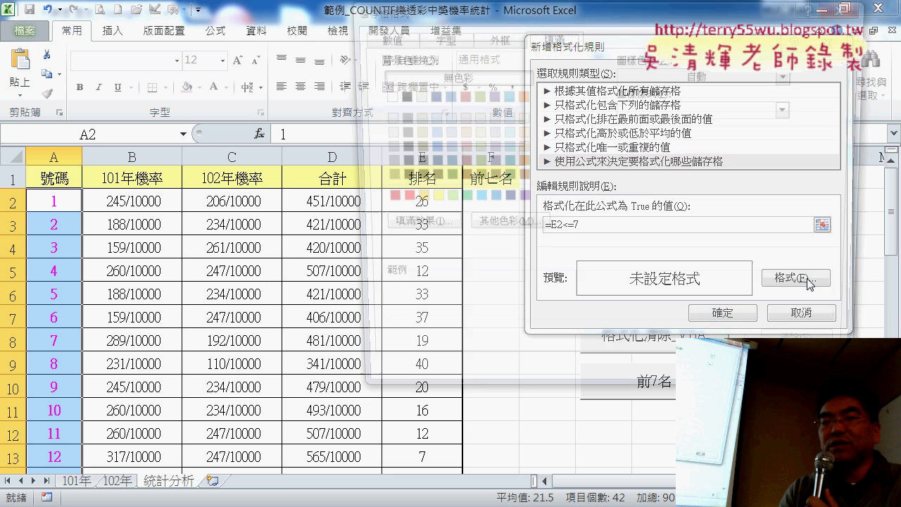
left_click(425, 200)
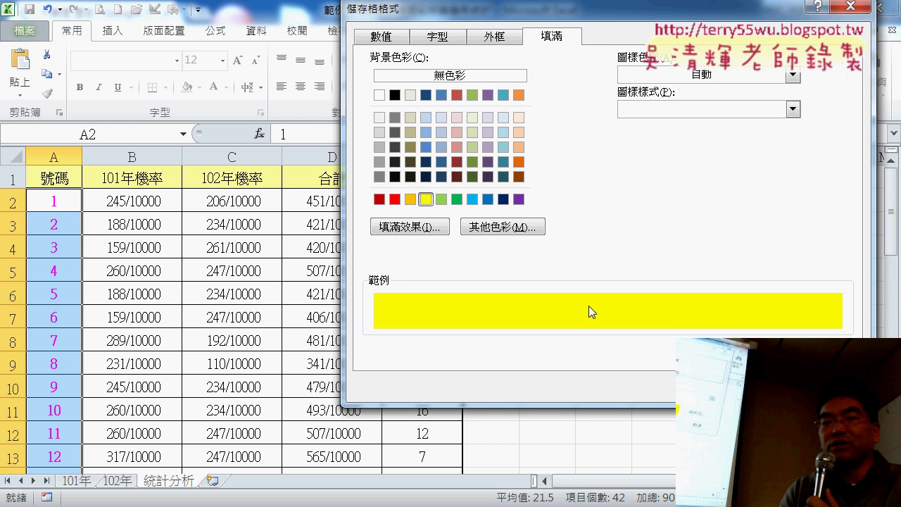
key("Return")
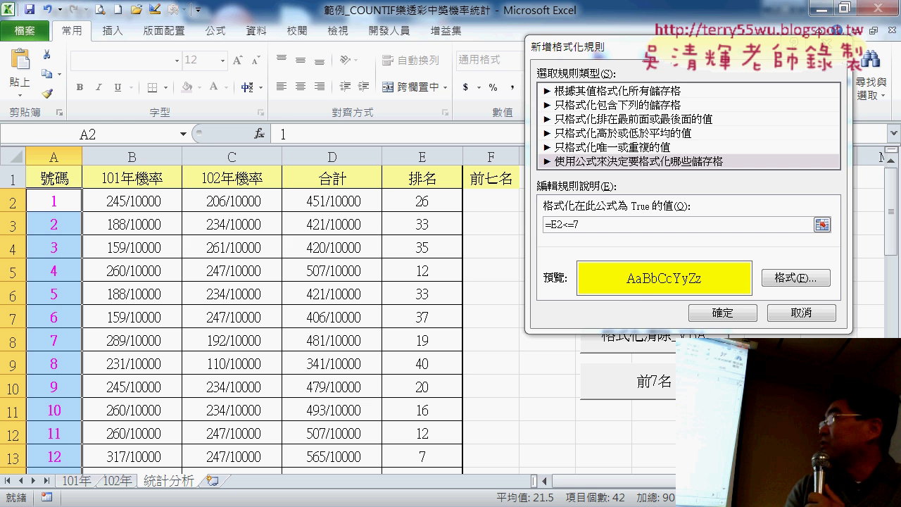
- Apply the =E2<=7 rule to A2:A43 and check highlighted numbers such as 12 and 21
left_click(714, 320)
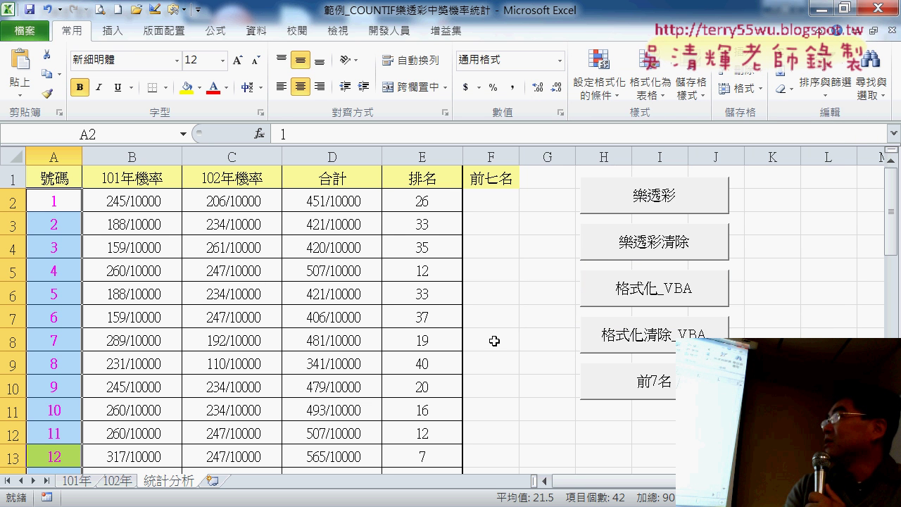
scroll(255, 382, "down", 1)
scroll(344, 357, "down", 1)
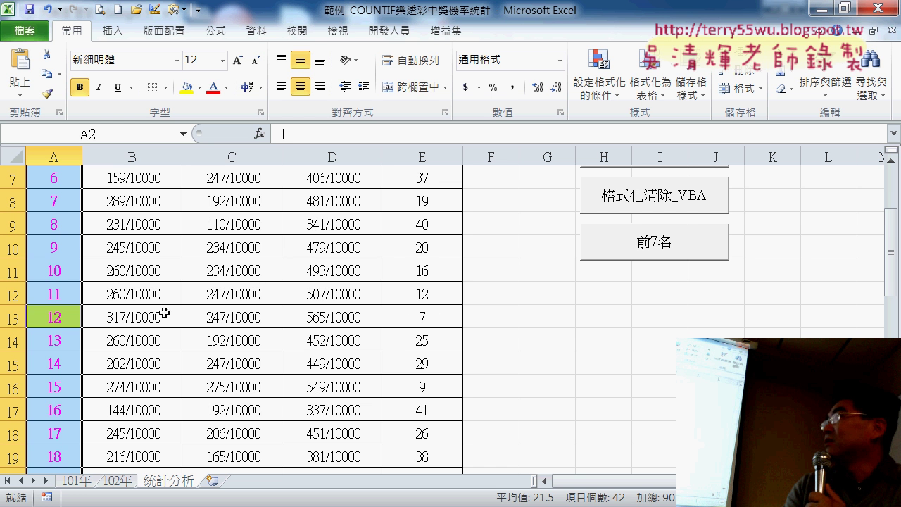
scroll(220, 366, "down", 2)
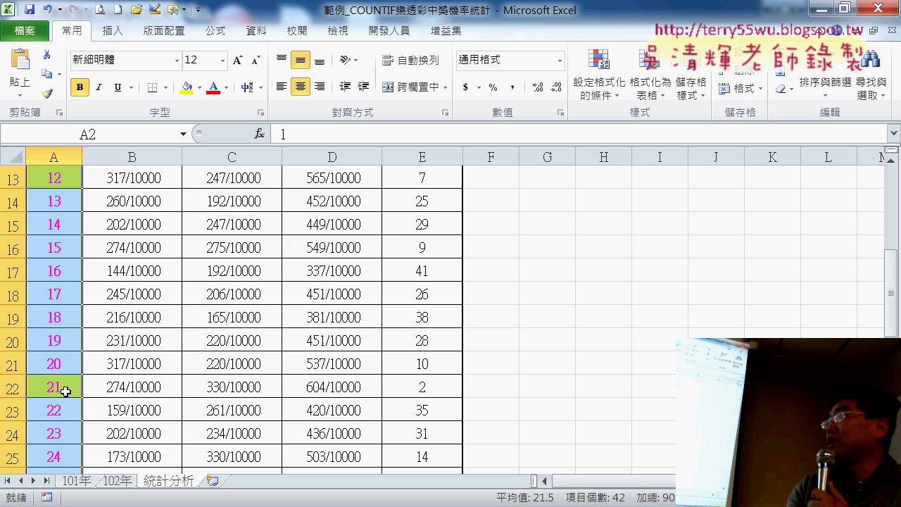
scroll(106, 404, "up", 3)
scroll(195, 396, "up", 1)
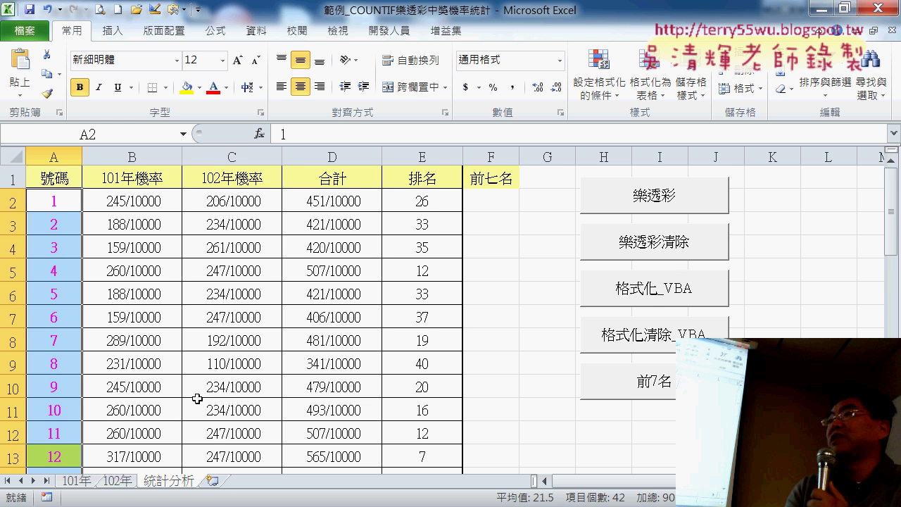
scroll(141, 387, "down", 1)
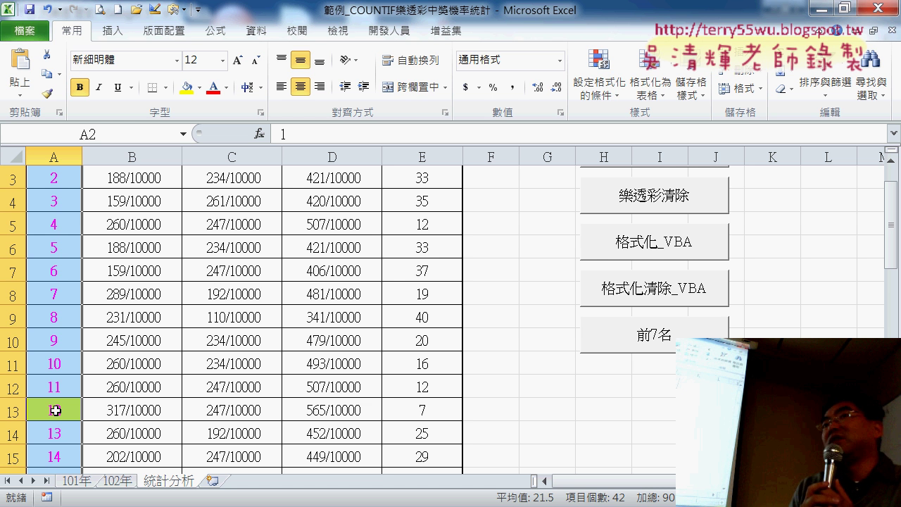
key("ctrl+c")
key("Escape")
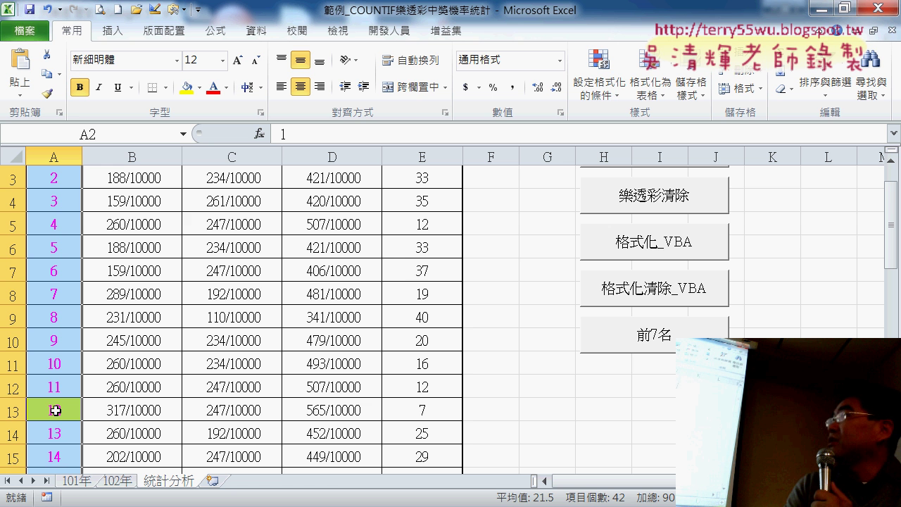
scroll(509, 396, "up", 1)
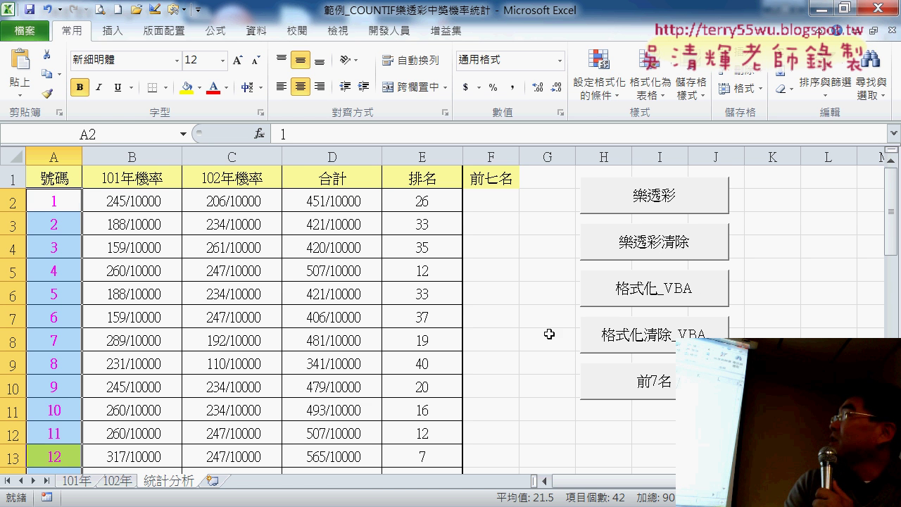
- Duplicate the 統計分析 sheet tab and rename the copy to 統計分析 (VBA)
left_click(604, 91)
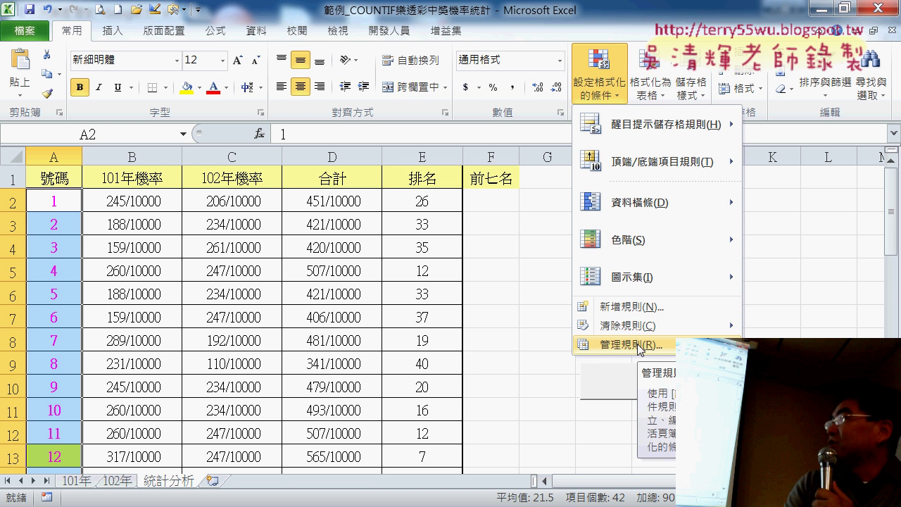
key("Escape")
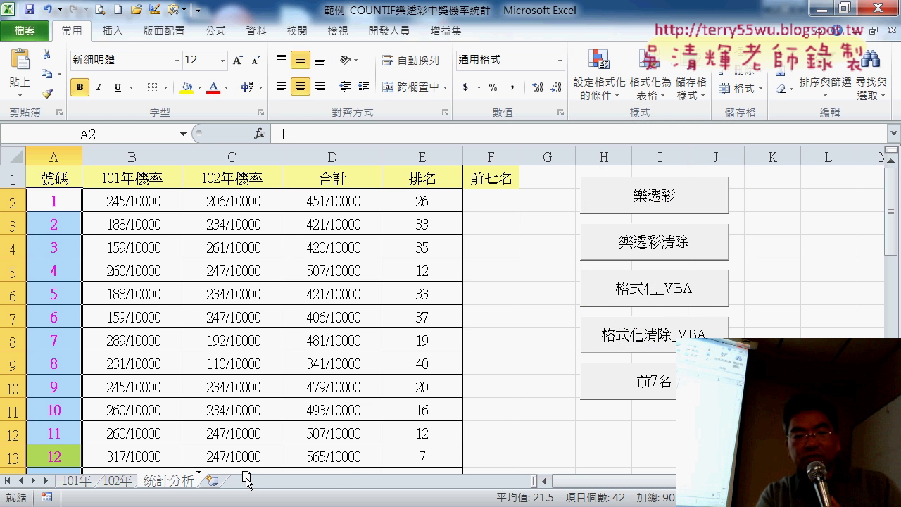
left_click_drag(247, 481, 245, 481)
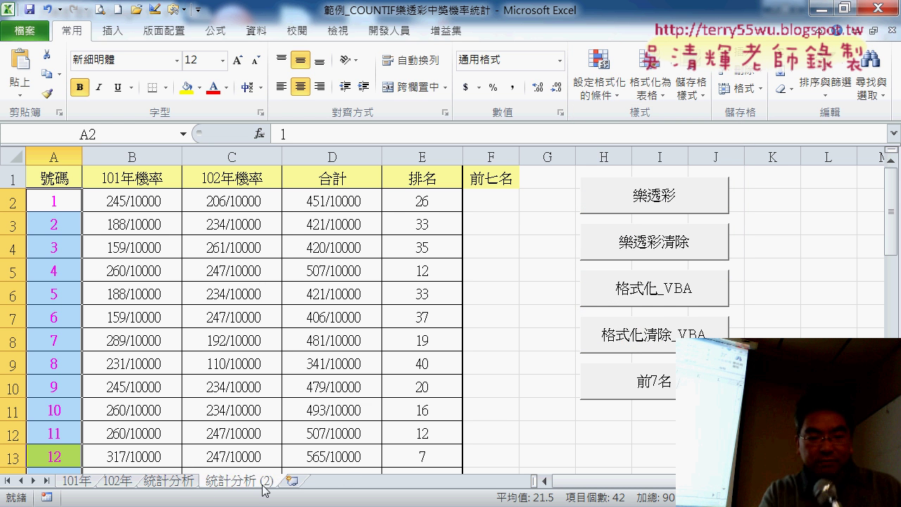
double_click(268, 481)
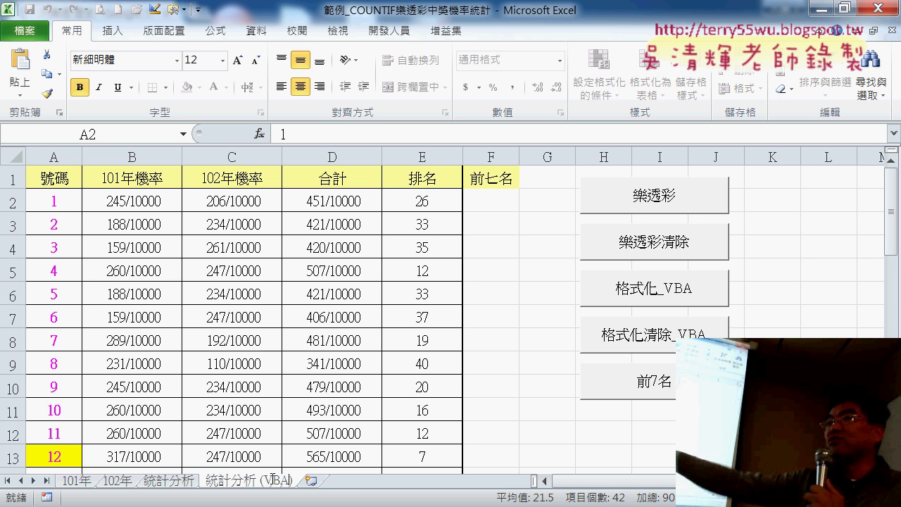
type("VBA")
key("Return")
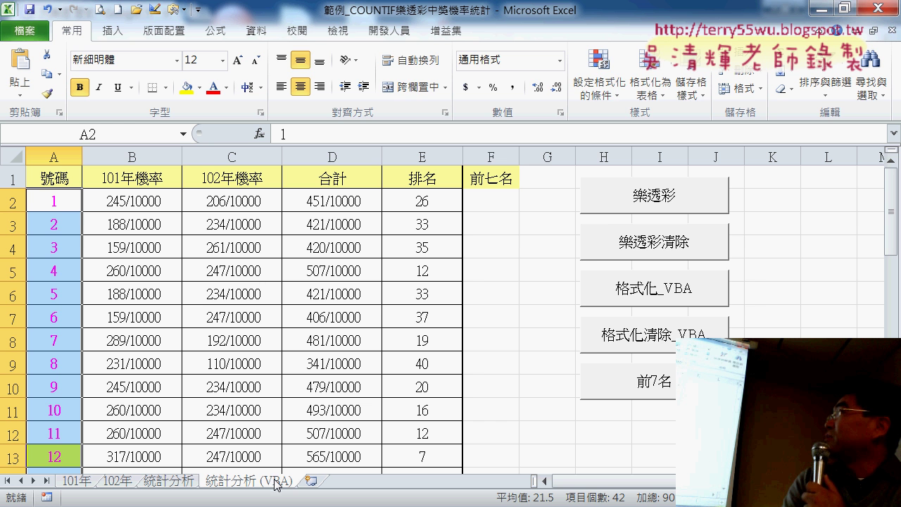
- Delete the =E2<=7 highlighting rule from the conditional formatting rules
left_click(595, 93)
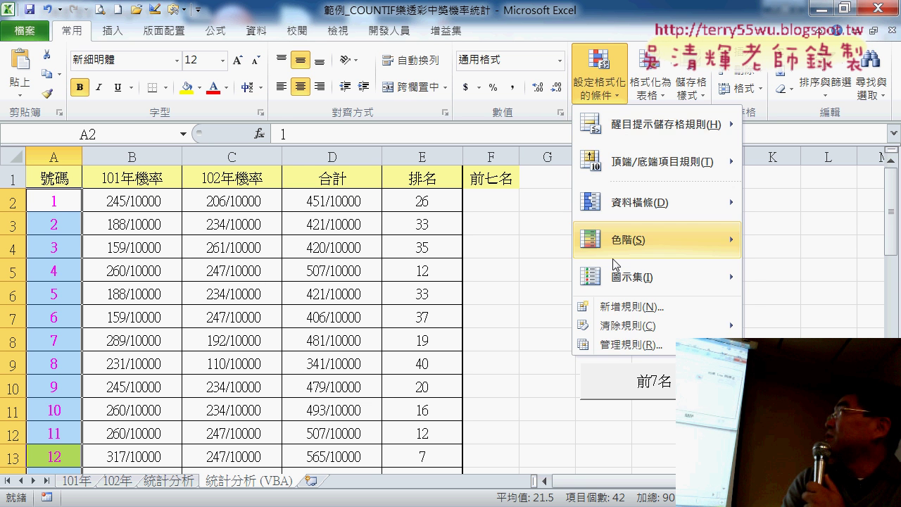
left_click(620, 345)
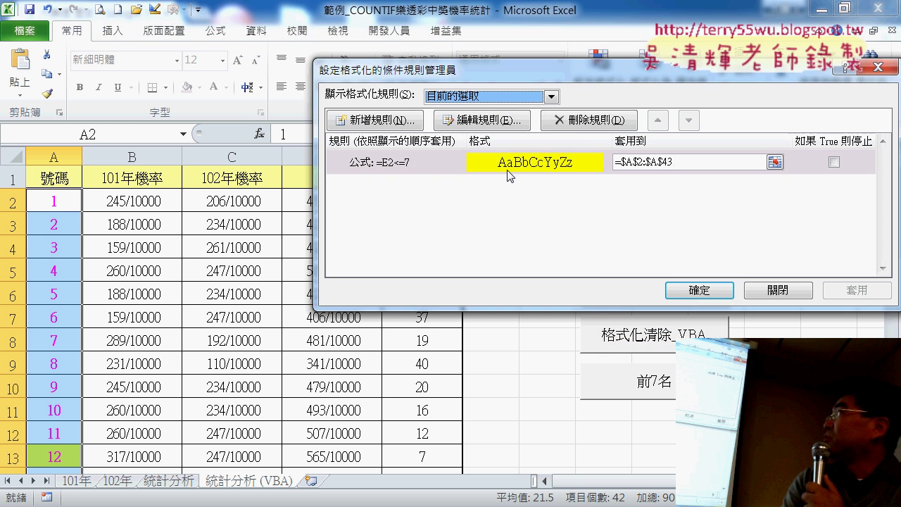
left_click(584, 121)
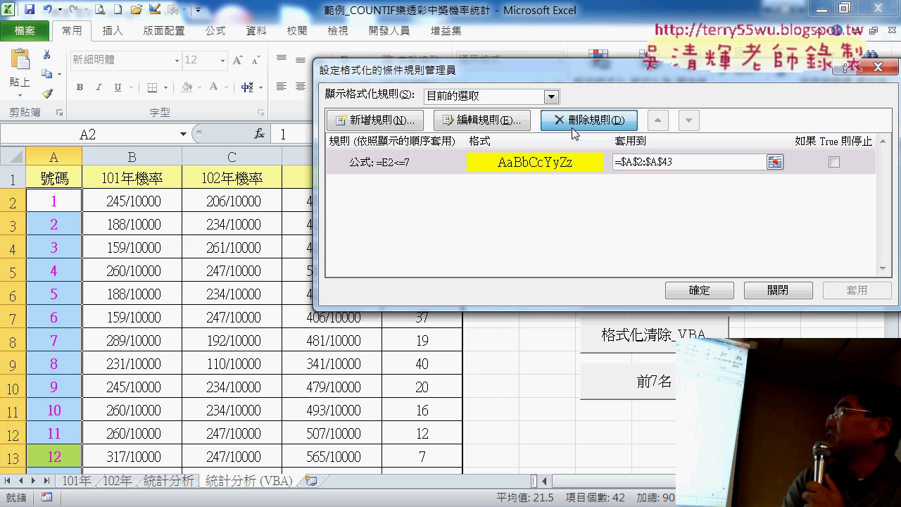
left_click(692, 291)
- Run the 樂透彩清除 macro to clear the rate, total and rank values in columns B–E
left_click(495, 315)
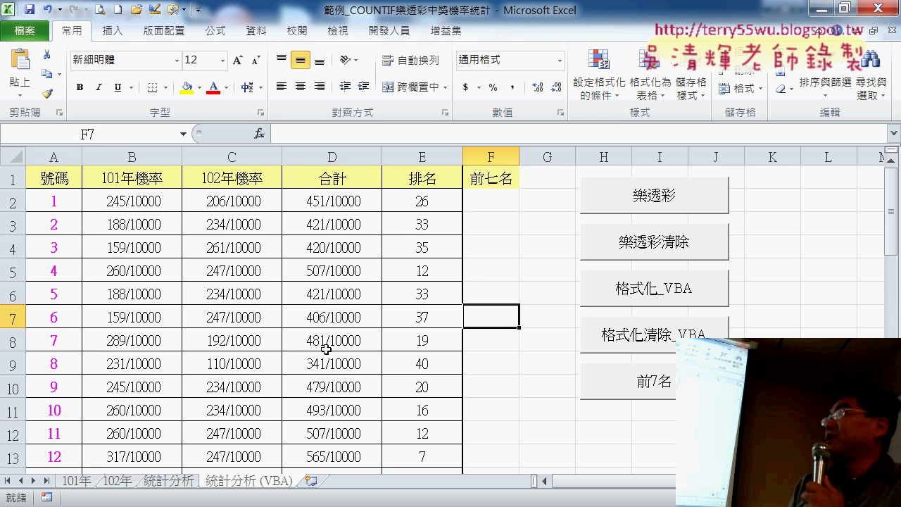
scroll(326, 349, "down", 2)
scroll(306, 355, "up", 2)
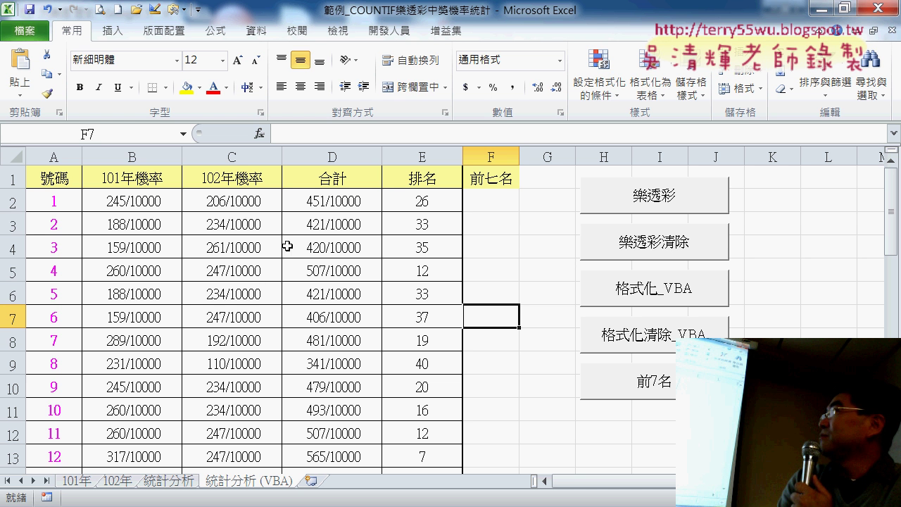
left_click(657, 244)
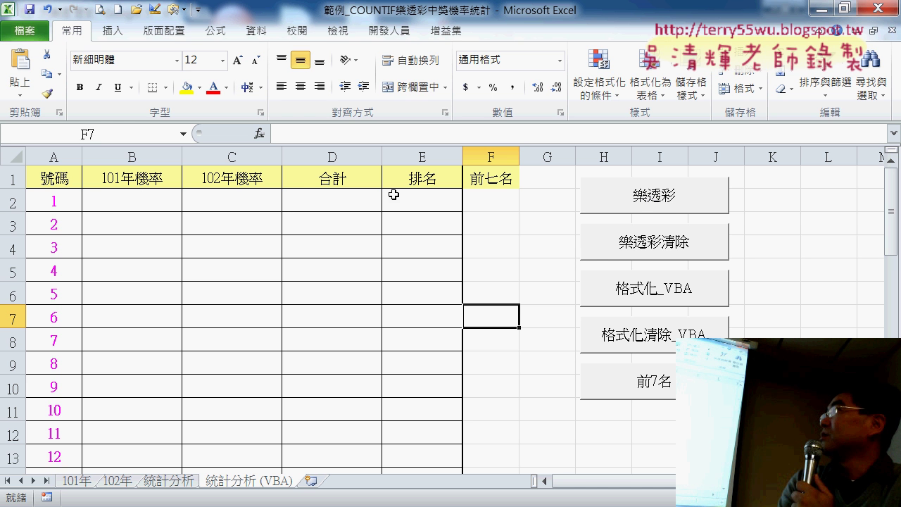
- Run 樂透彩, test 樂透彩清除, then run 樂透彩 again to refill columns B–E
left_click(647, 202)
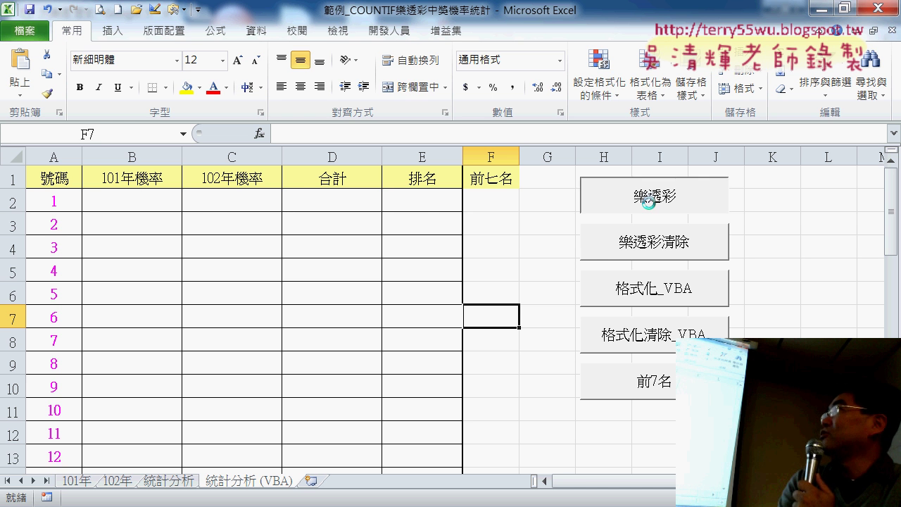
left_click(646, 246)
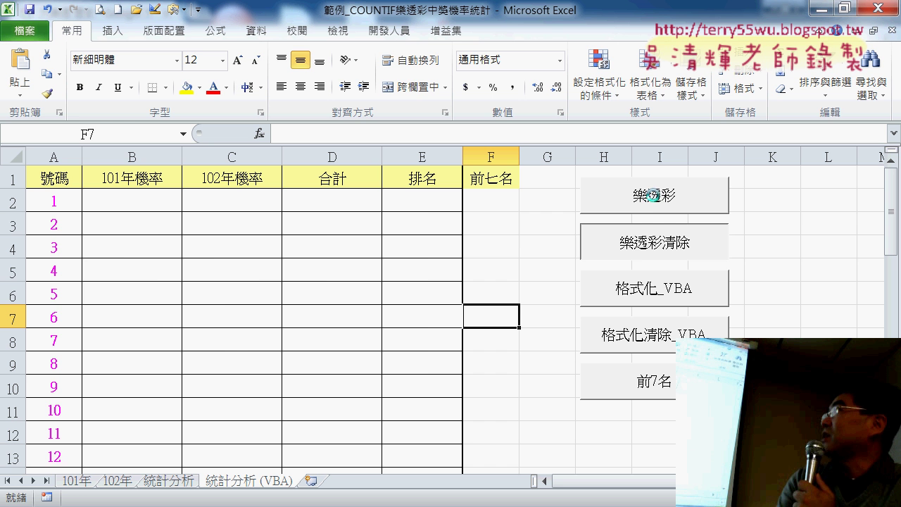
left_click(653, 195)
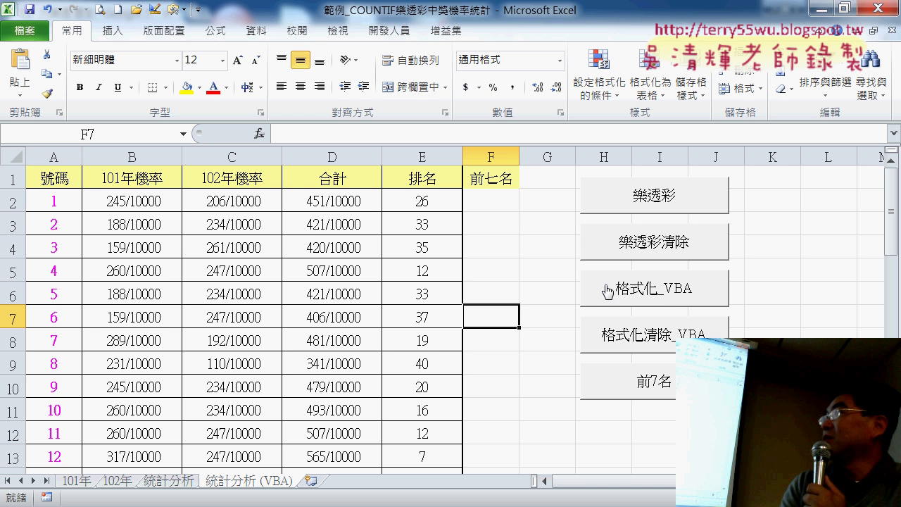
left_click(665, 302)
scroll(307, 366, "down", 2)
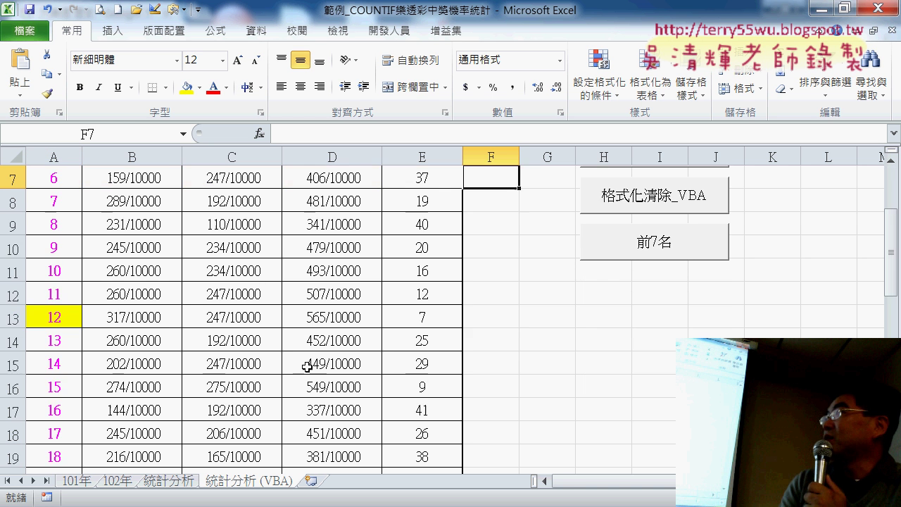
scroll(64, 314, "down", 2)
scroll(62, 300, "down", 1)
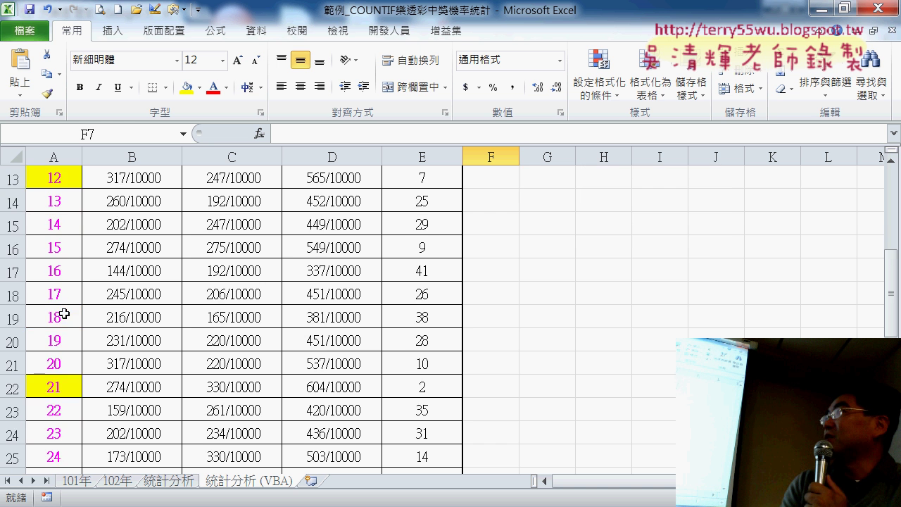
scroll(56, 317, "down", 1)
scroll(53, 338, "up", 1)
scroll(55, 337, "up", 3)
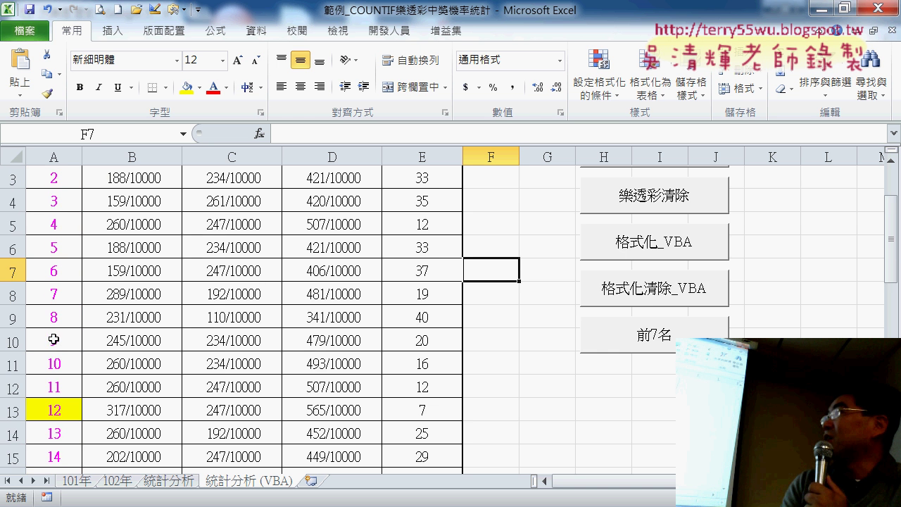
scroll(55, 336, "up", 1)
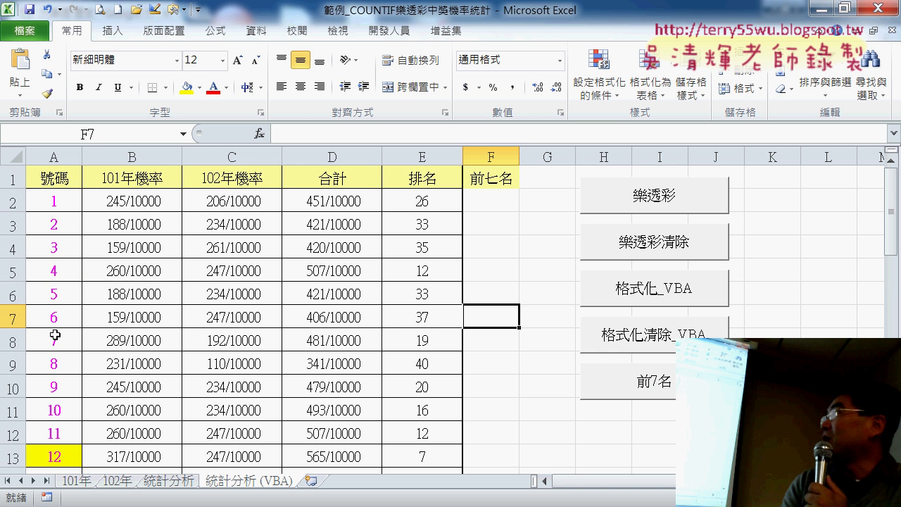
left_click(662, 339)
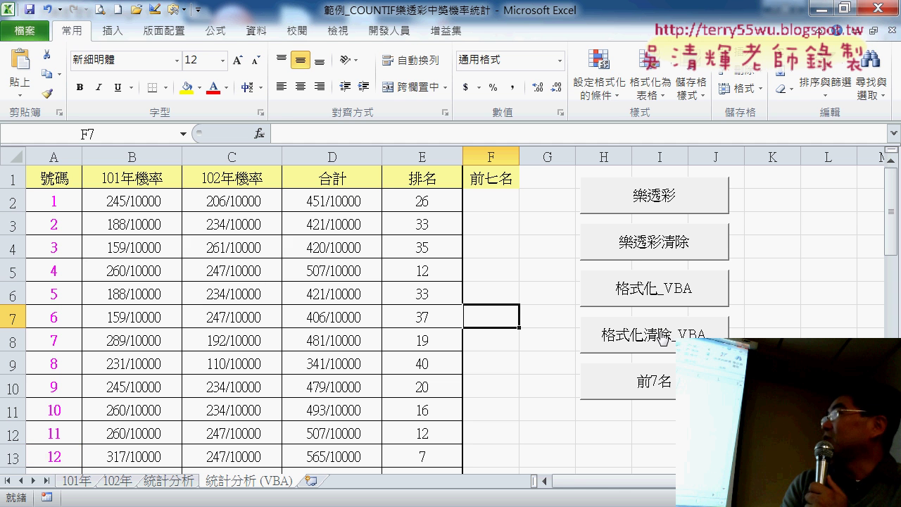
left_click(642, 294)
left_click(639, 344)
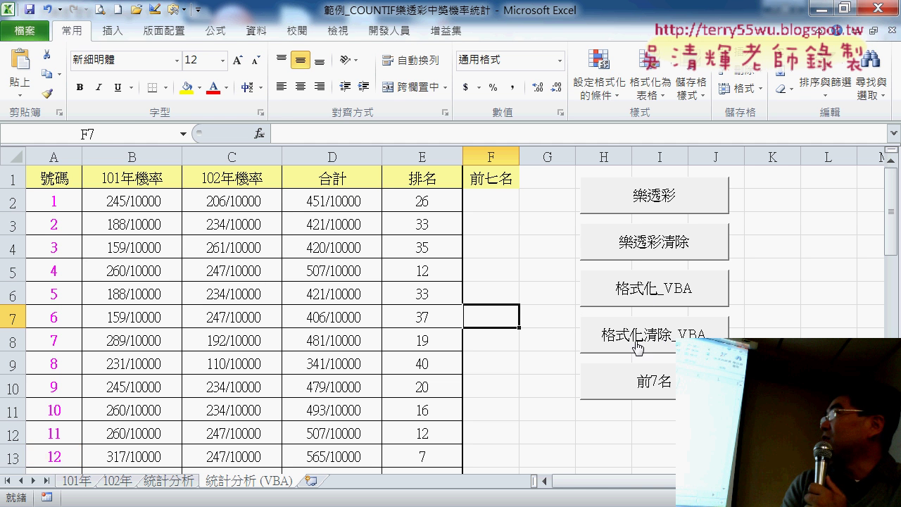
left_click(642, 295)
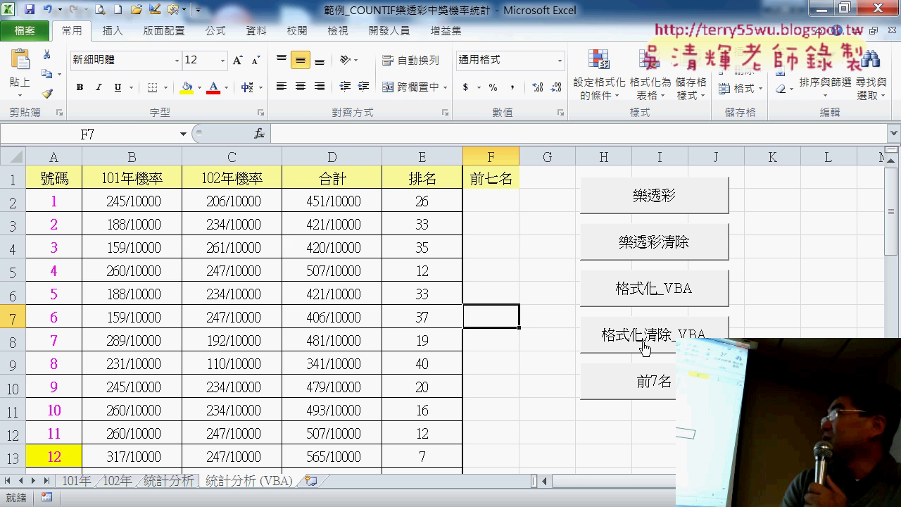
left_click(644, 346)
left_click(768, 334)
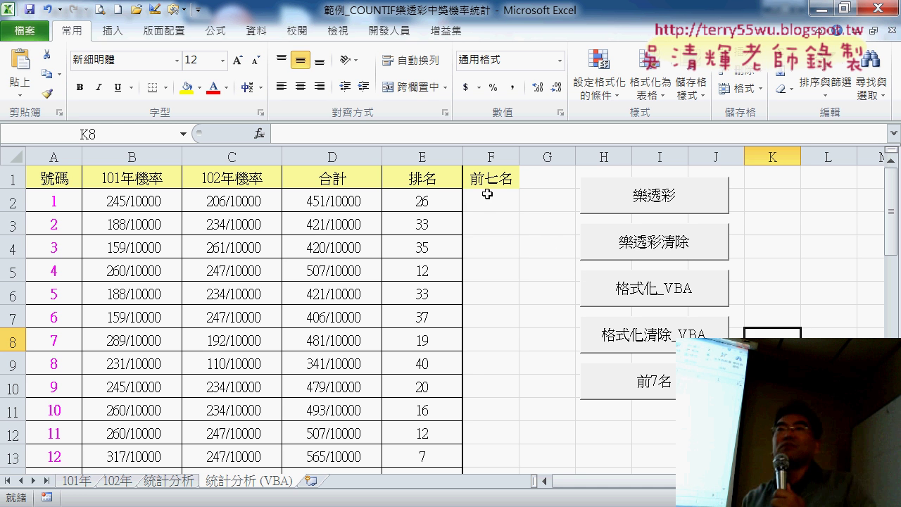
left_click_drag(493, 200, 504, 341)
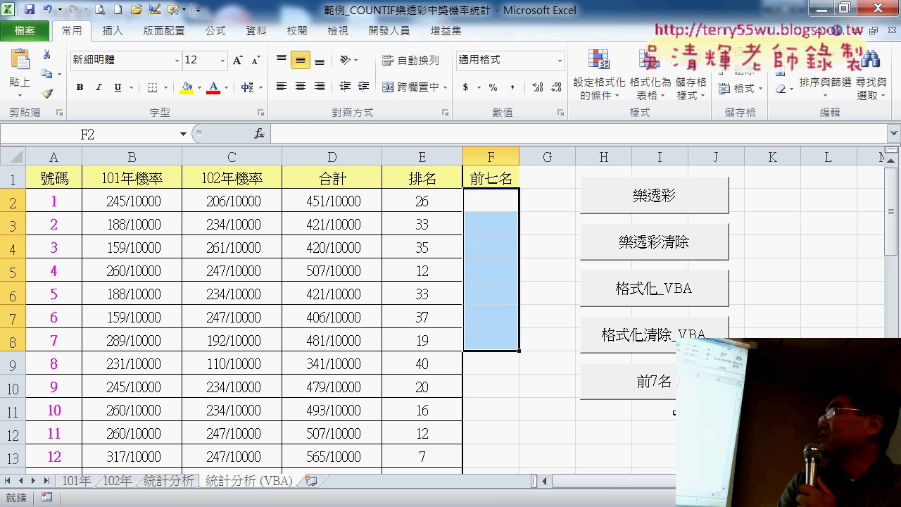
- Run the 前7名 macro and select F2:F8, now listing 12, 21, 27, 28, 33, 34, 39
left_click(666, 396)
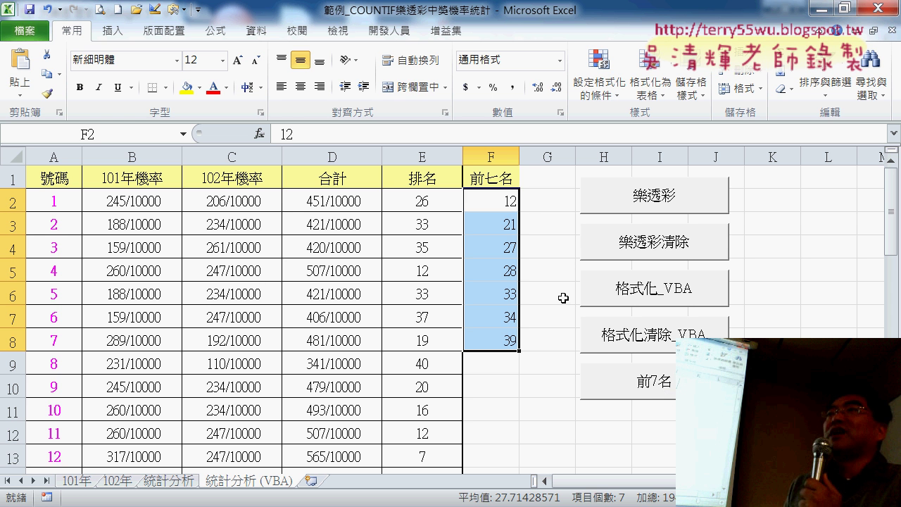
left_click_drag(468, 197, 509, 343)
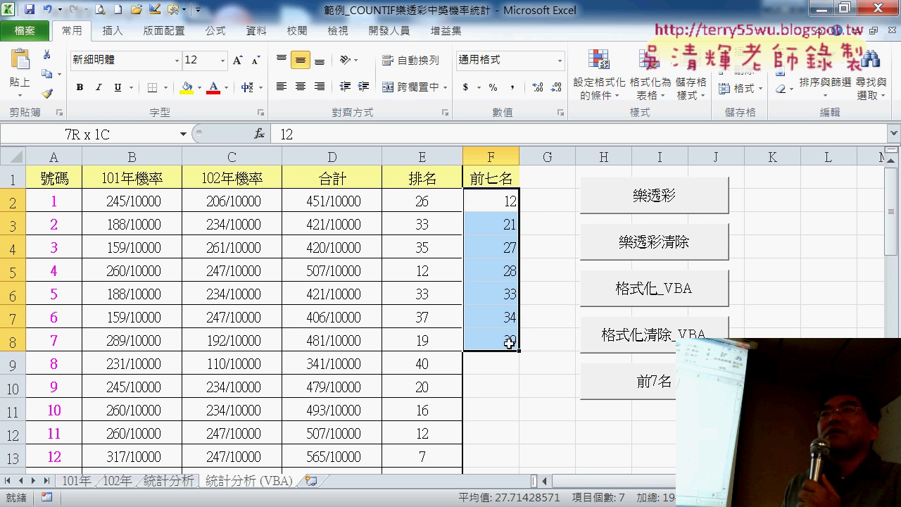